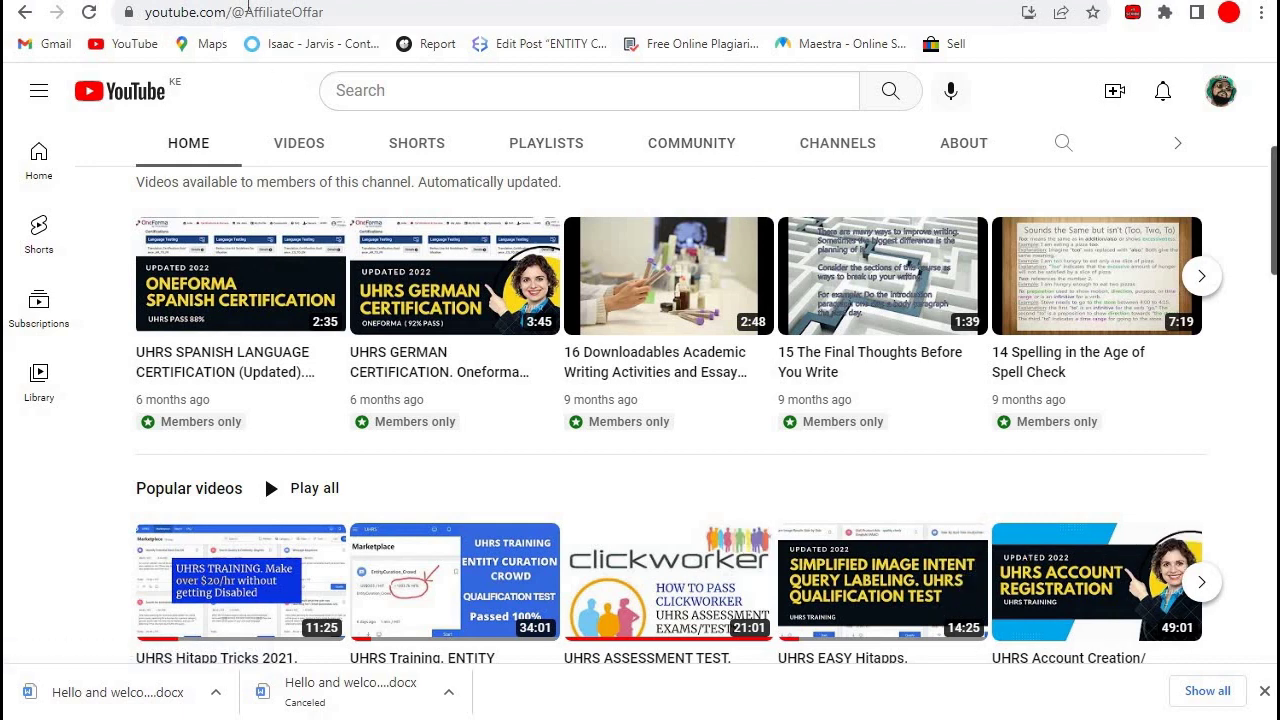
- Switch from the YouTube channel page to the ChatGPT tab at chat.openai.com
{"action": "key", "text": "ctrl+Tab"}
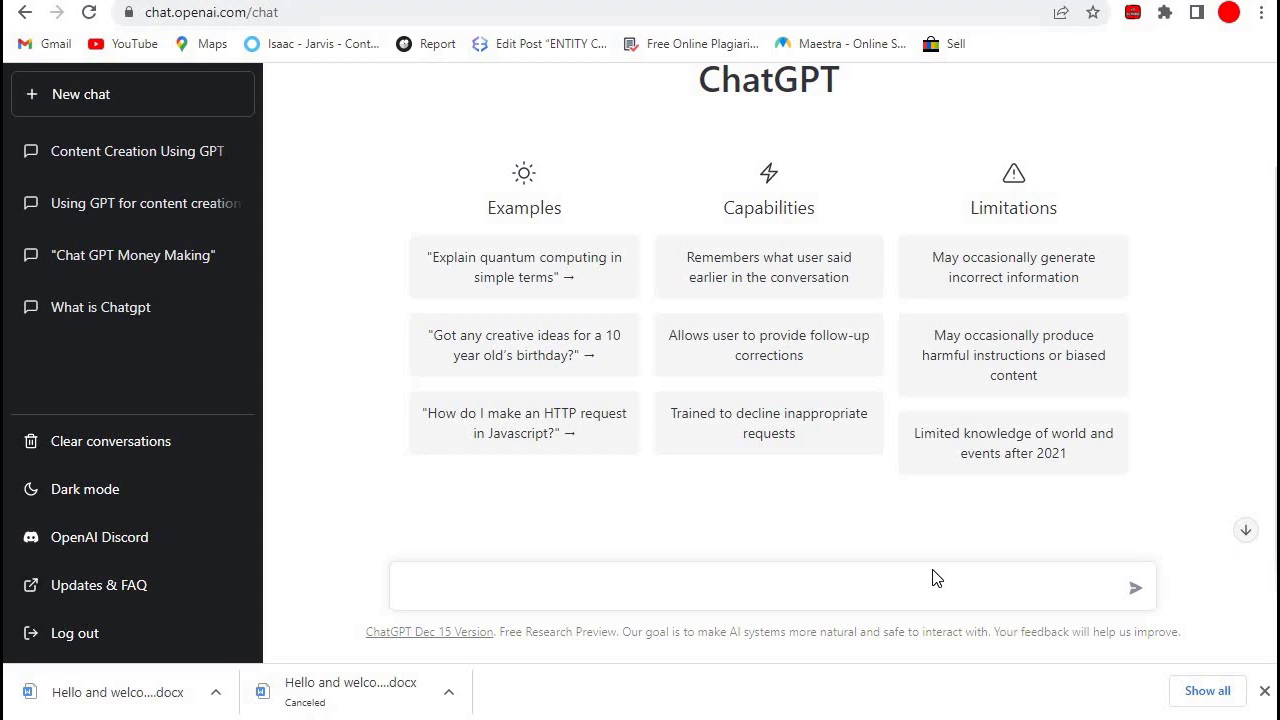
- Submit 'write an article on The Effects of Drugs and Substance Abuse on Youths in Society', including titles
{"action": "type", "text": "write an article on The Effects of Drugs and Substance Abuse on Youths in Society"}
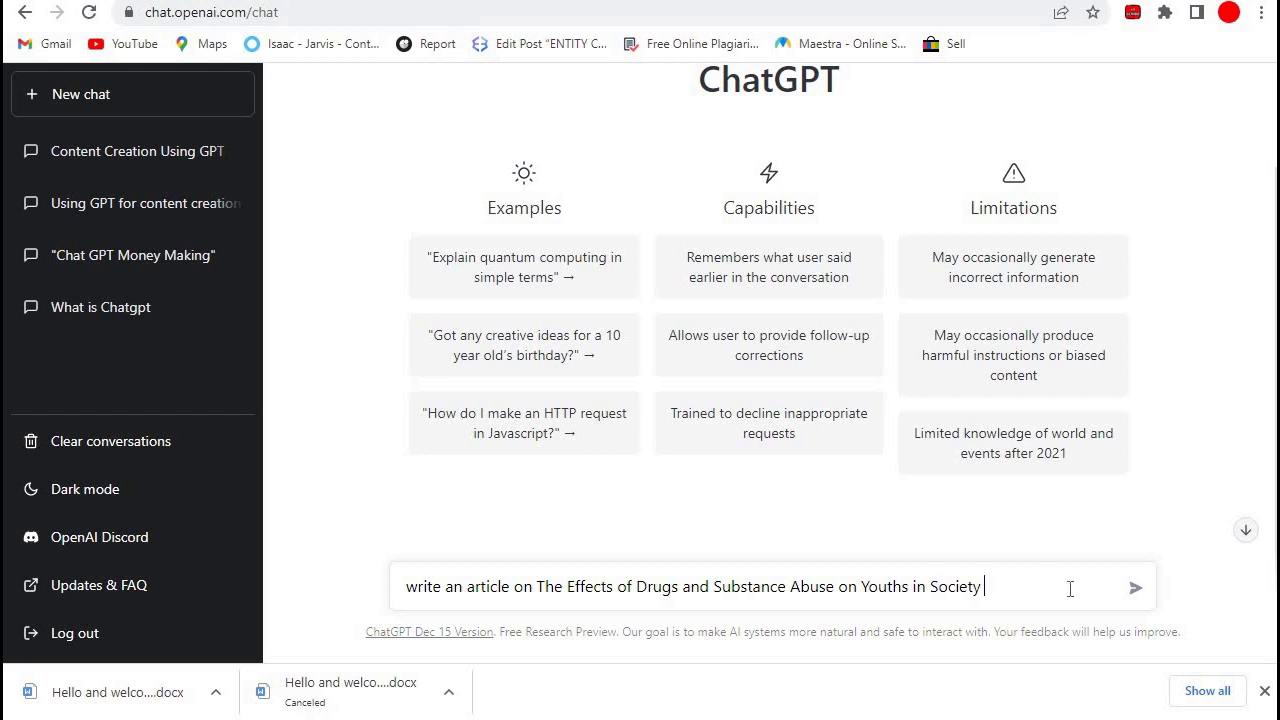
{"action": "type", "text": "t"}
{"action": "type", "text": "inc"}
{"action": "type", "text": "lude"}
{"action": "type", "text": "s"}
{"action": "type", "text": "i"}
{"action": "type", "text": "es"}
{"action": "key", "text": "Return"}
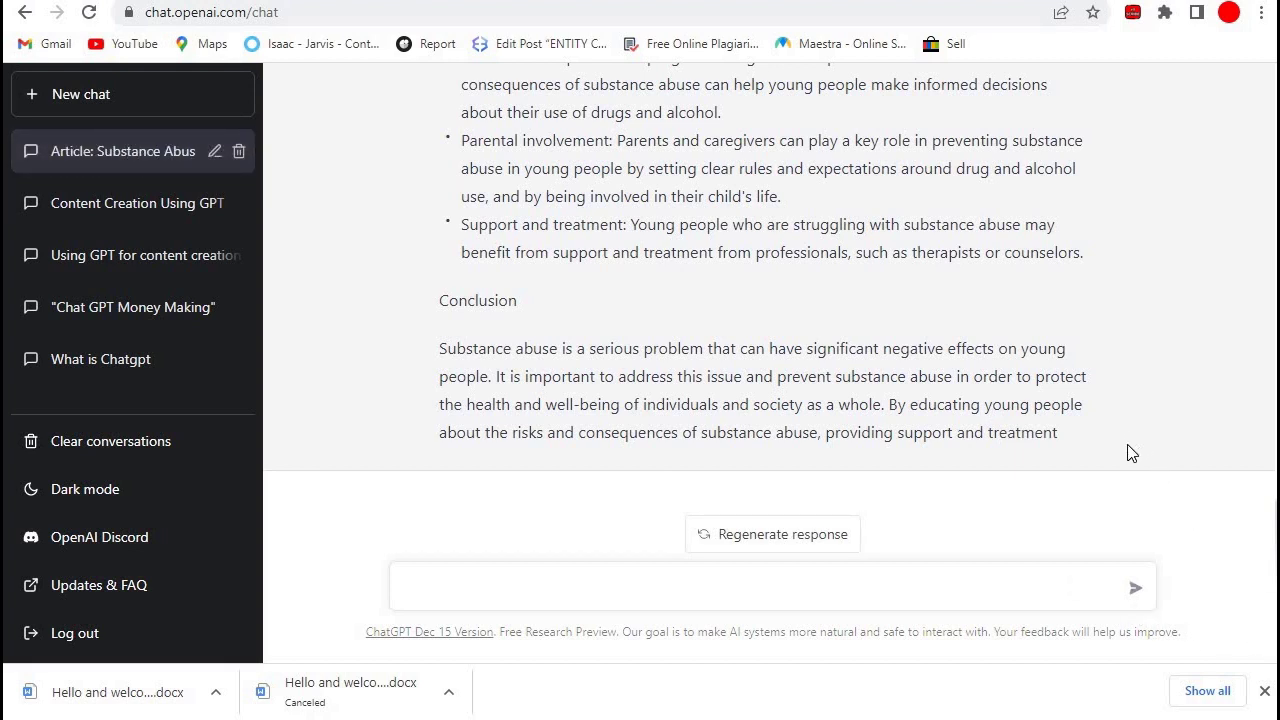
- Scroll through the finished article, then back up to its title and introduction
{"action": "scroll", "coordinate": [1130, 453], "scroll_direction": "up", "scroll_amount": 2}
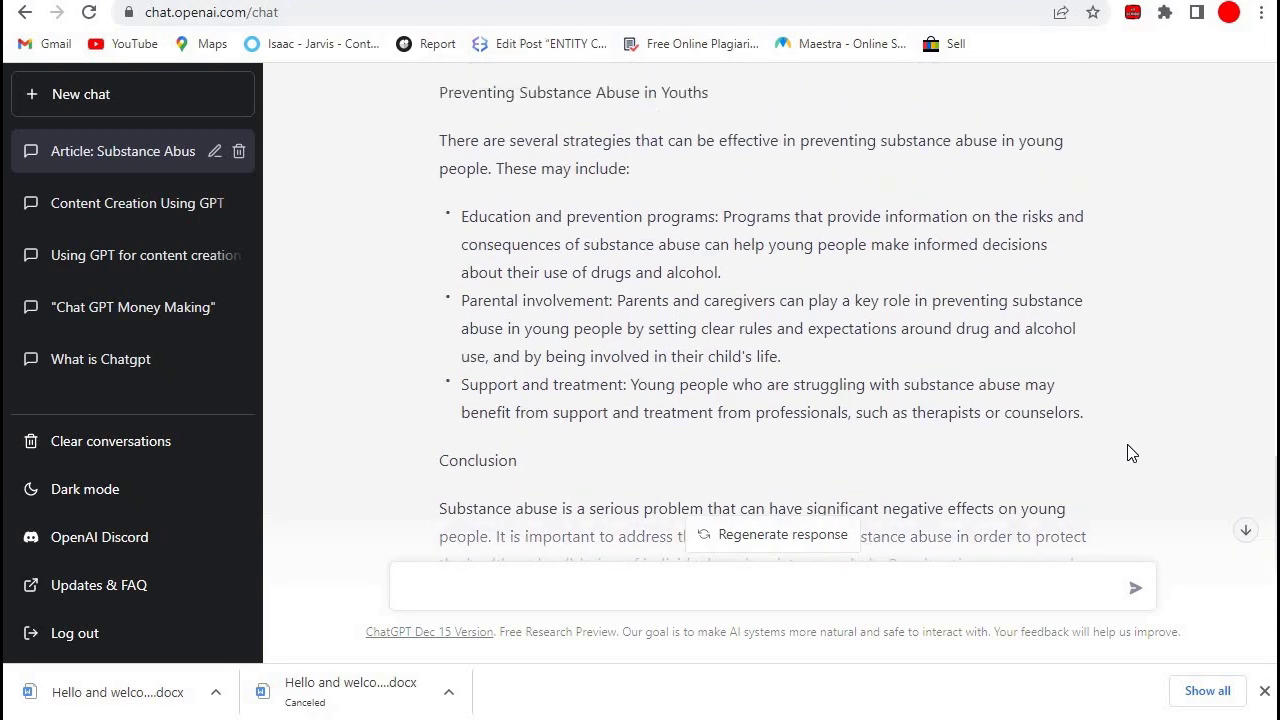
{"action": "scroll", "coordinate": [1130, 453], "scroll_direction": "up", "scroll_amount": 3}
{"action": "scroll", "coordinate": [1130, 453], "scroll_direction": "up", "scroll_amount": 4}
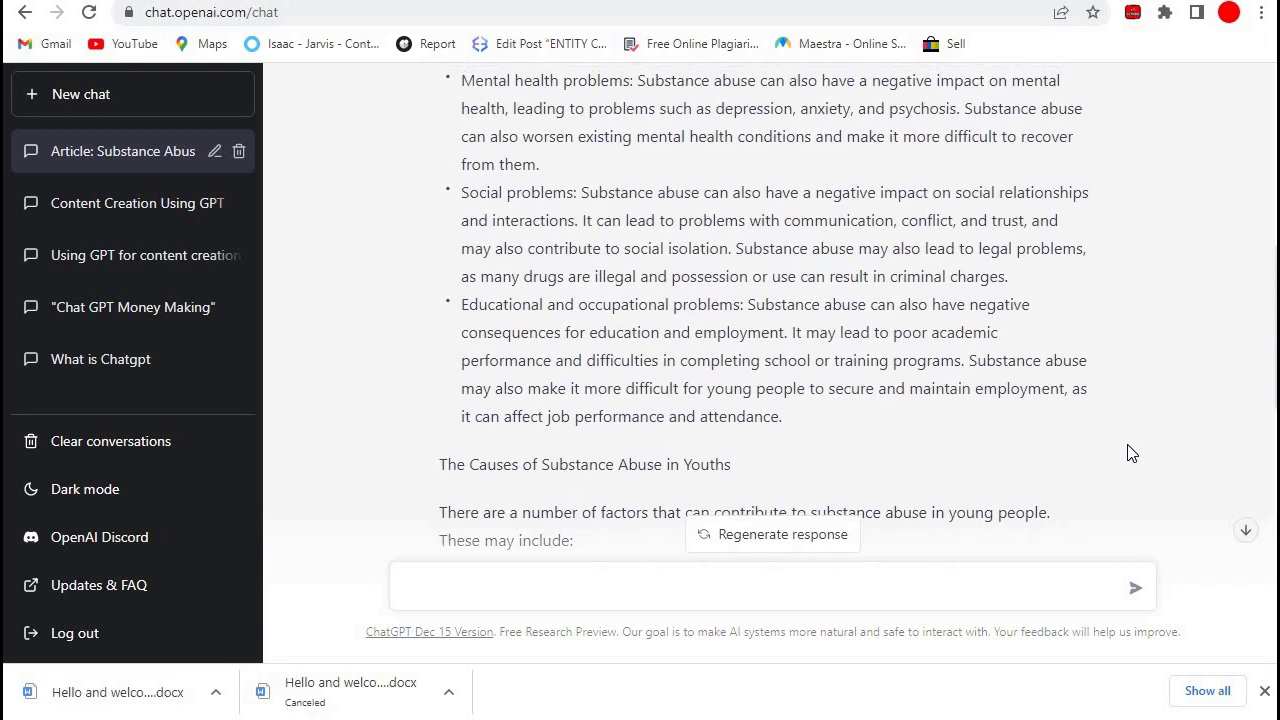
{"action": "scroll", "coordinate": [1130, 453], "scroll_direction": "up", "scroll_amount": 2}
{"action": "scroll", "coordinate": [1130, 453], "scroll_direction": "up", "scroll_amount": 5}
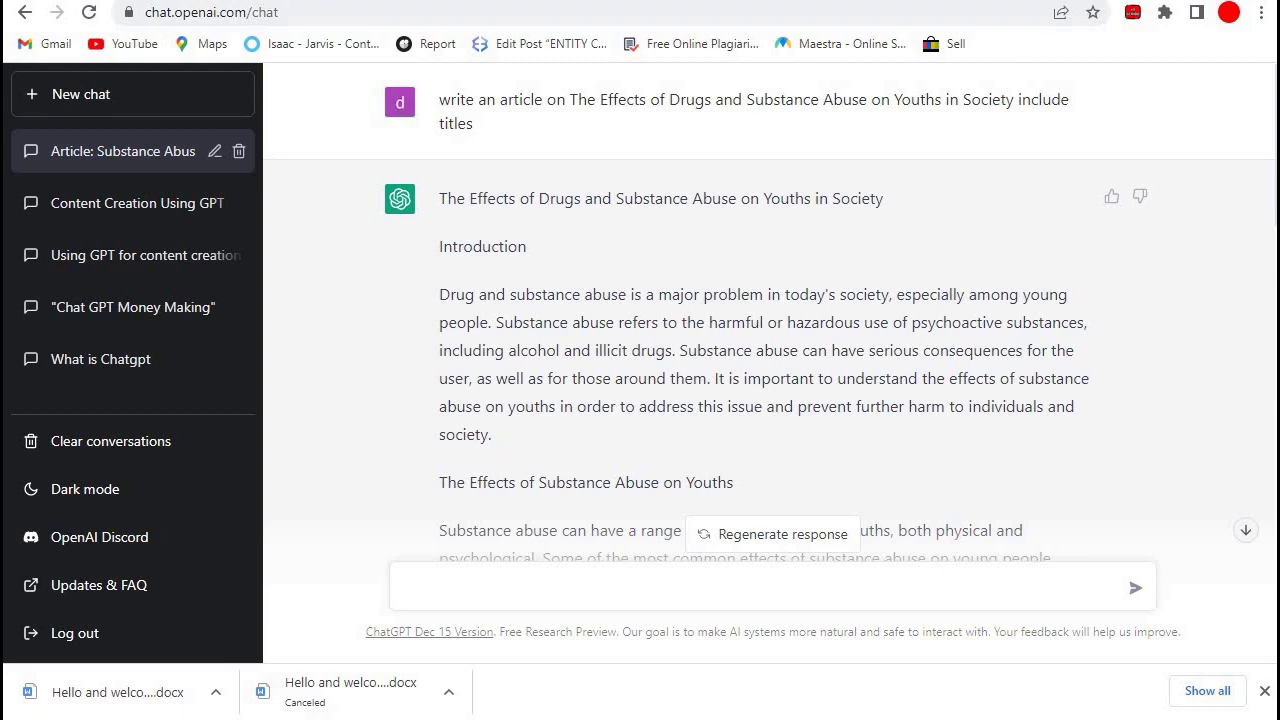
{"action": "scroll", "coordinate": [1257, 386], "scroll_direction": "down", "scroll_amount": 1}
{"action": "scroll", "coordinate": [1257, 386], "scroll_direction": "down", "scroll_amount": 1}
{"action": "scroll", "coordinate": [1257, 386], "scroll_direction": "down", "scroll_amount": 1}
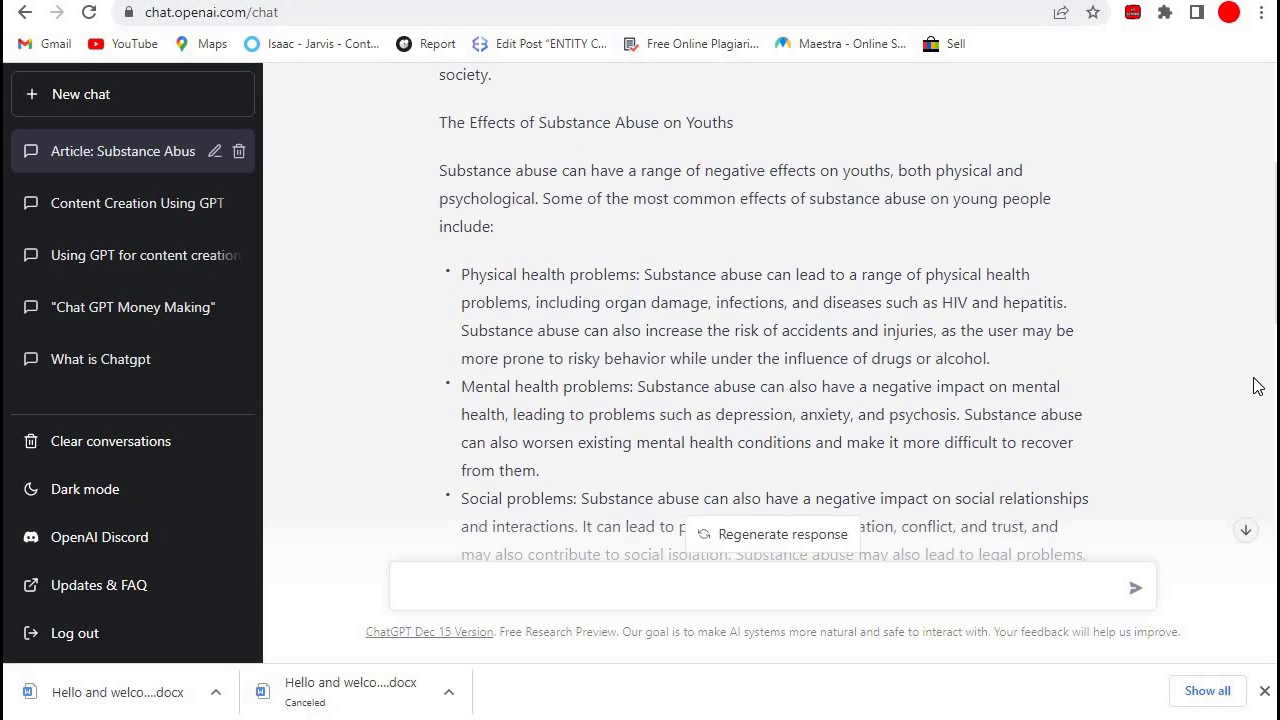
{"action": "scroll", "coordinate": [1257, 386], "scroll_direction": "up", "scroll_amount": 1}
{"action": "scroll", "coordinate": [1257, 386], "scroll_direction": "up", "scroll_amount": 1}
{"action": "scroll", "coordinate": [1257, 386], "scroll_direction": "up", "scroll_amount": 1}
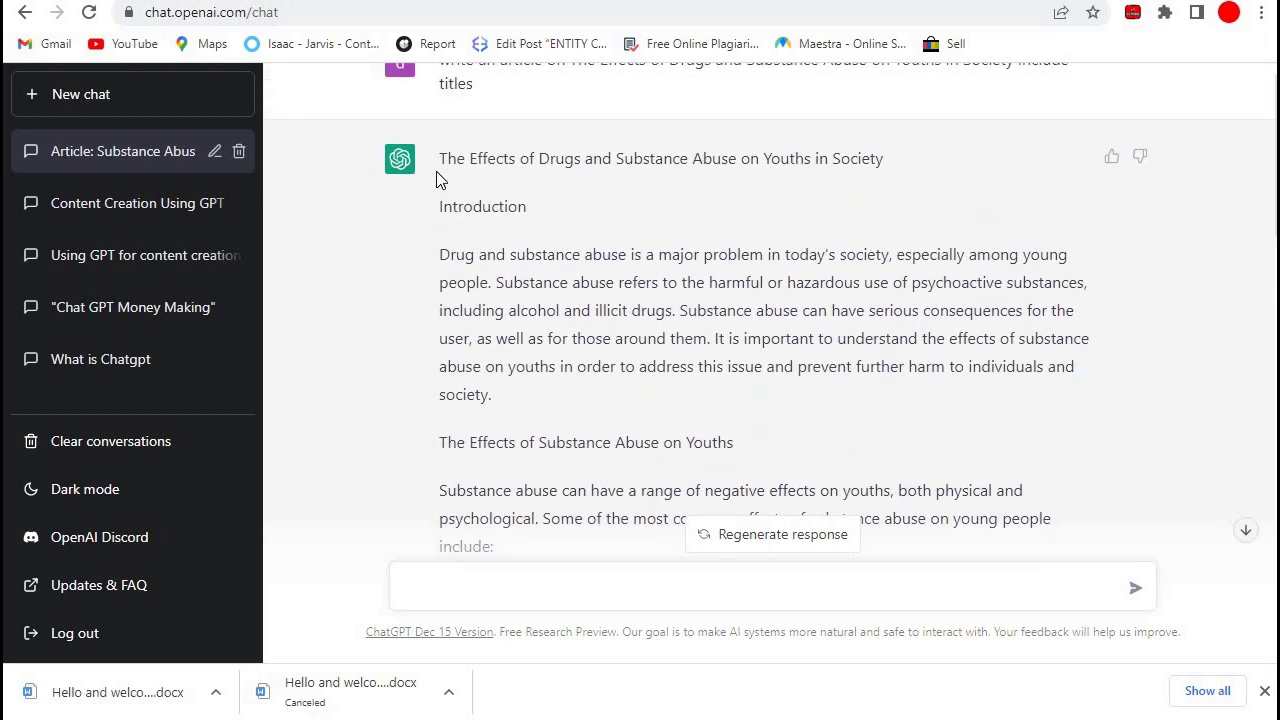
- Copy the entire generated article from its title to the end, then switch to check-plagiarism.com
{"action": "mouse_move", "coordinate": [440, 158]}
{"action": "left_mouse_down"}
{"action": "mouse_move", "coordinate": [544, 255]}
{"action": "mouse_move", "coordinate": [790, 569]}
{"action": "mouse_move", "coordinate": [554, 443]}
{"action": "mouse_move", "coordinate": [571, 517]}
{"action": "left_mouse_up"}
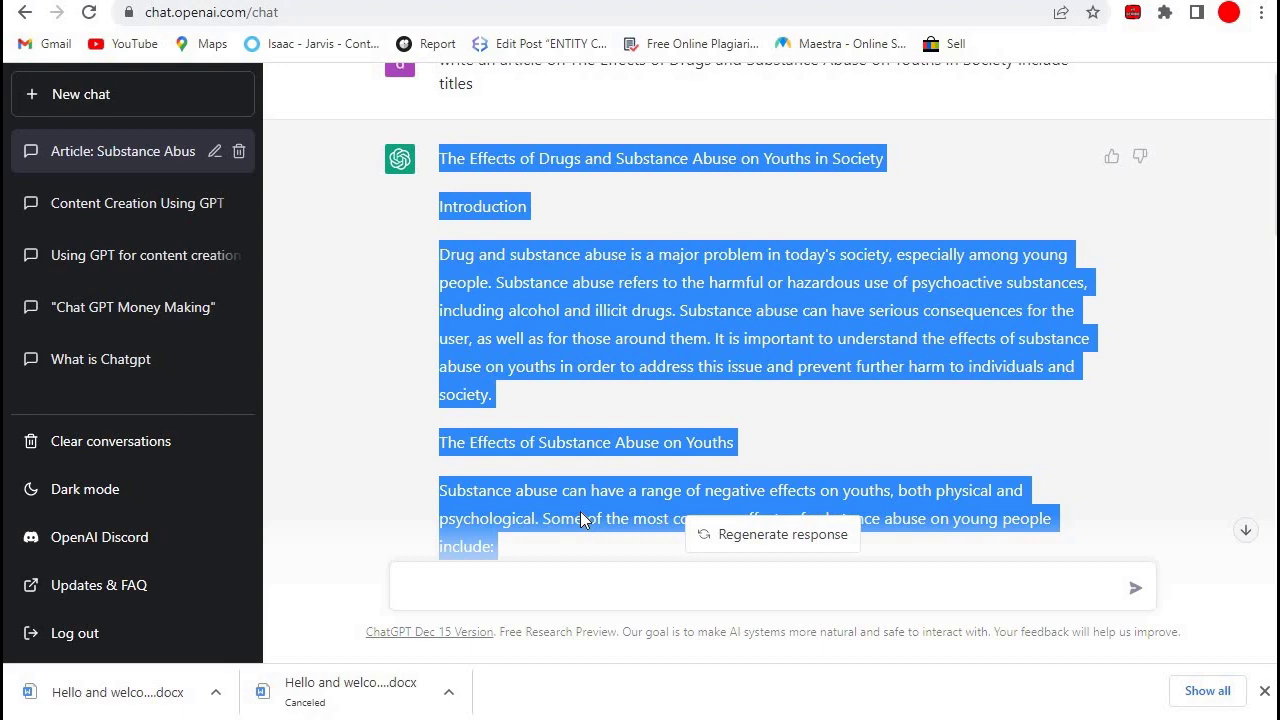
{"action": "scroll", "coordinate": [580, 511], "scroll_direction": "down", "scroll_amount": 1}
{"action": "scroll", "coordinate": [580, 511], "scroll_direction": "down", "scroll_amount": 3}
{"action": "scroll", "coordinate": [580, 511], "scroll_direction": "down", "scroll_amount": 1}
{"action": "scroll", "coordinate": [580, 511], "scroll_direction": "down", "scroll_amount": 3}
{"action": "scroll", "coordinate": [580, 513], "scroll_direction": "down", "scroll_amount": 1}
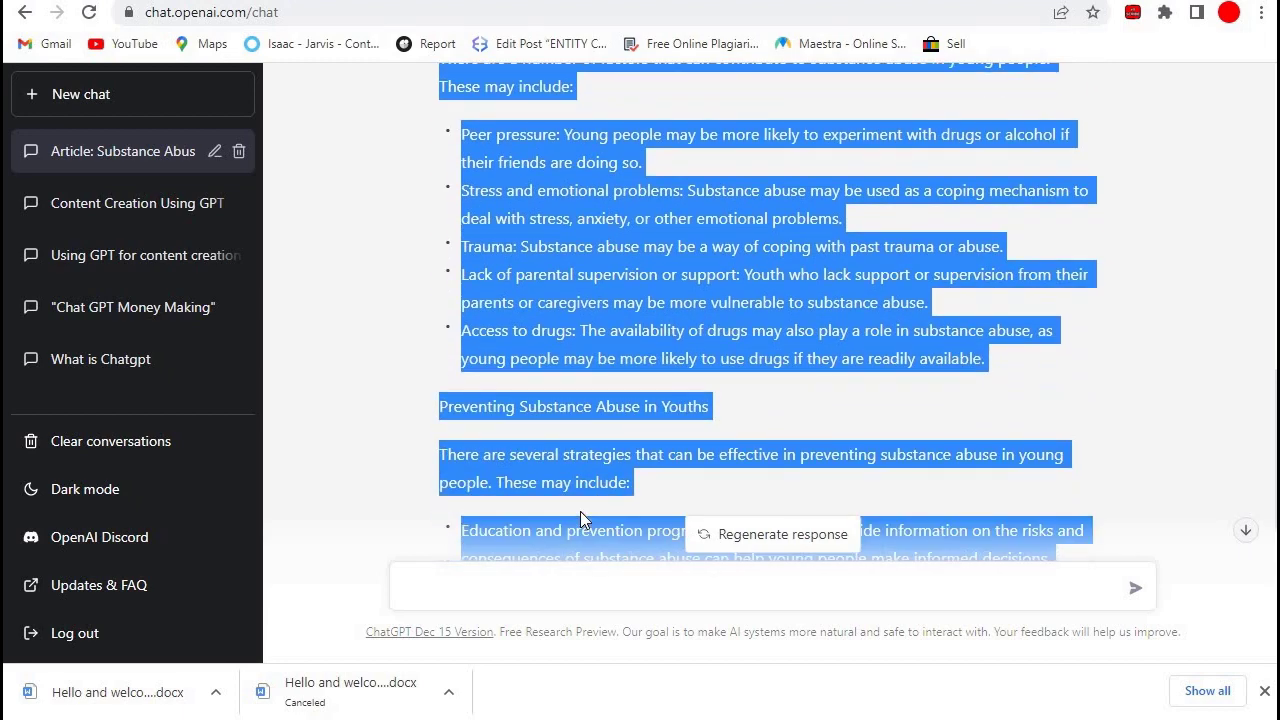
{"action": "scroll", "coordinate": [580, 513], "scroll_direction": "down", "scroll_amount": 2}
{"action": "scroll", "coordinate": [580, 513], "scroll_direction": "down", "scroll_amount": 3}
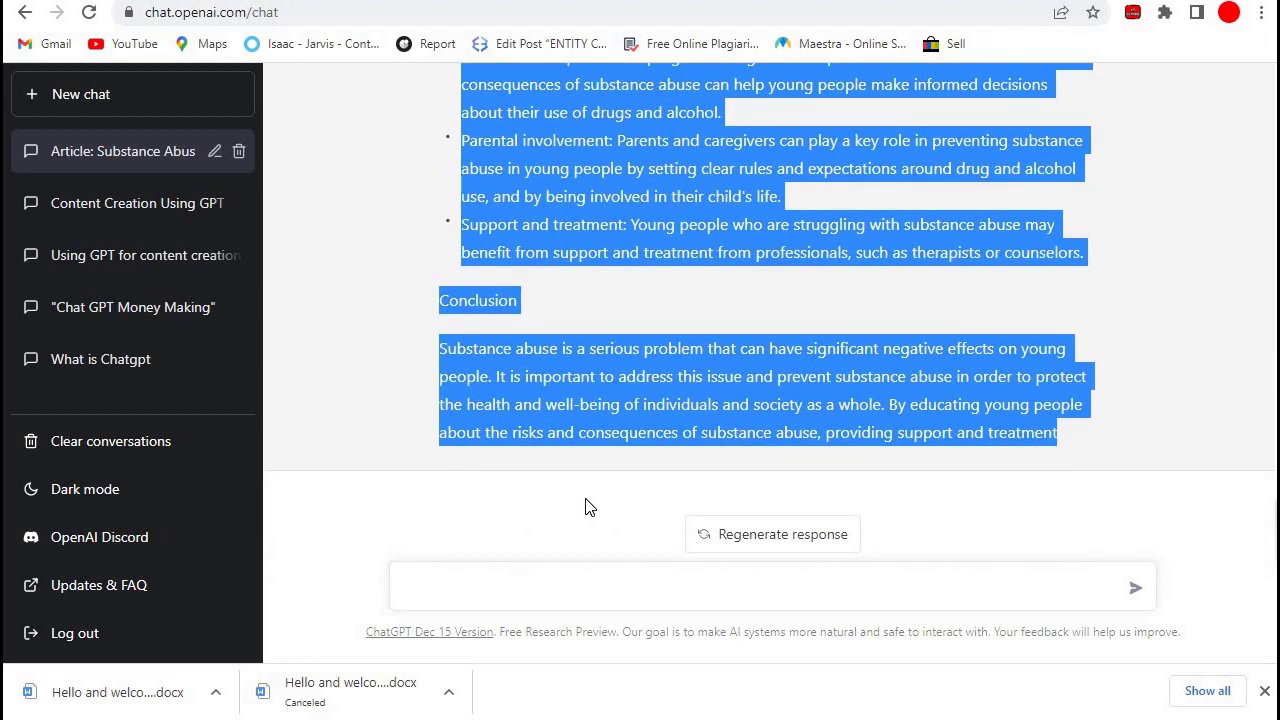
{"action": "left_click_drag", "start_coordinate": [610, 405], "coordinate": [640, 430]}
{"action": "right_click", "coordinate": [612, 404]}
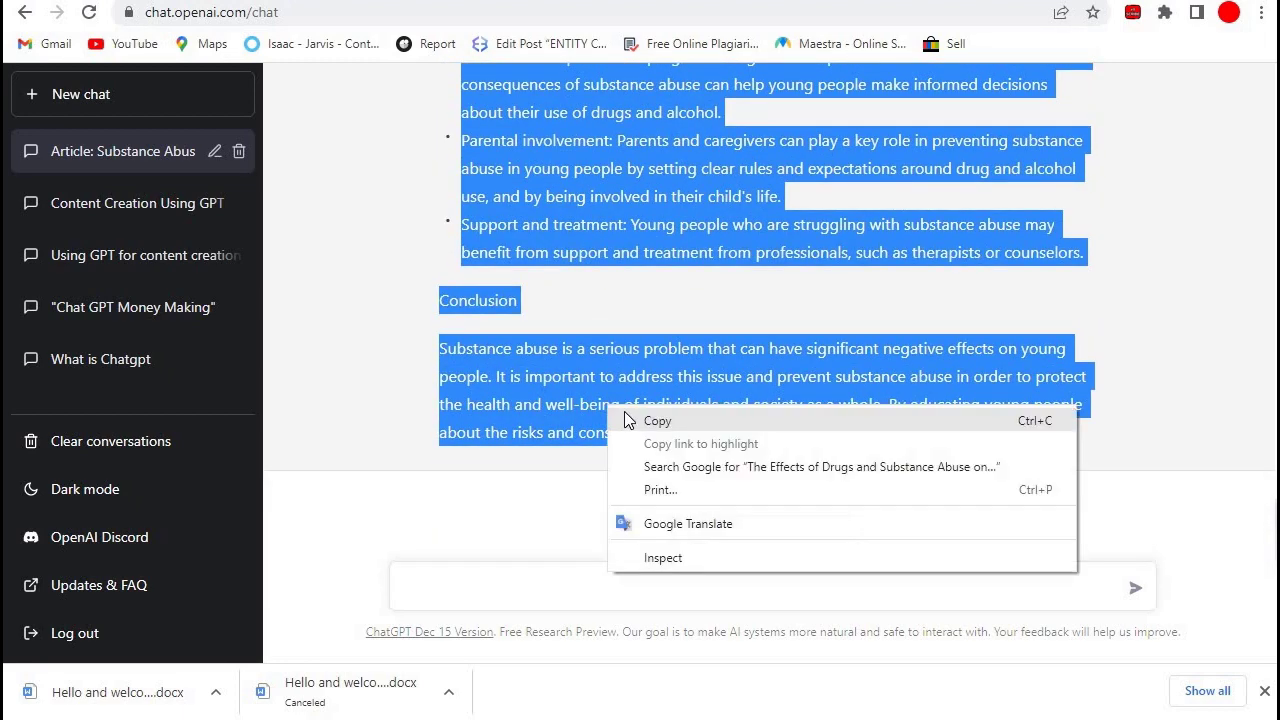
{"action": "left_click", "coordinate": [656, 420]}
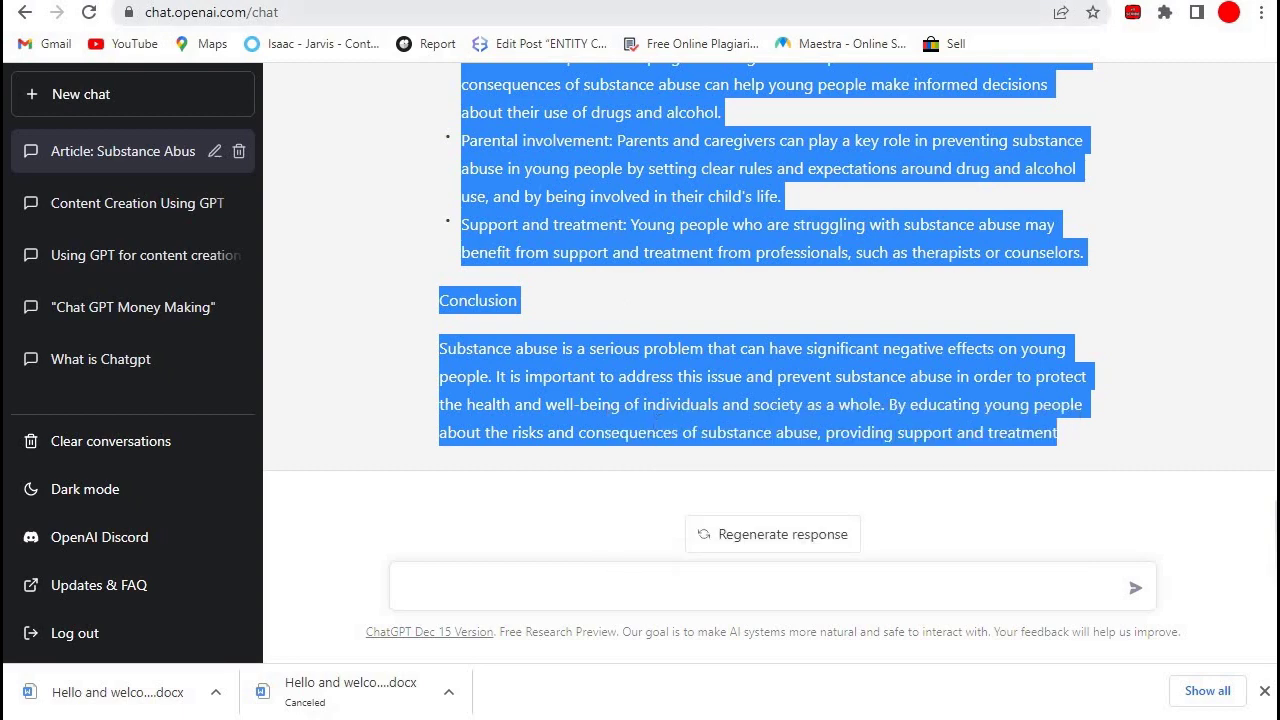
{"action": "left_click", "coordinate": [708, 24]}
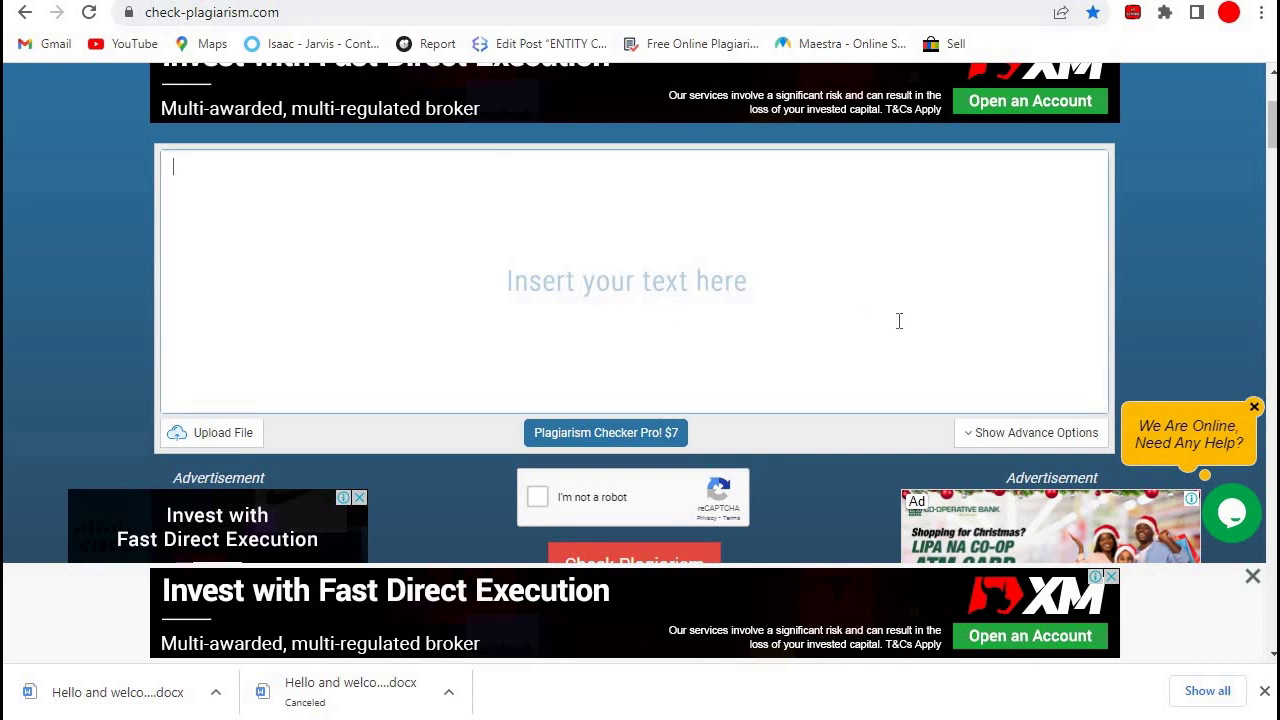
- Paste the 630-word article into the plagiarism checker's text box
{"action": "key", "text": "ctrl+v"}
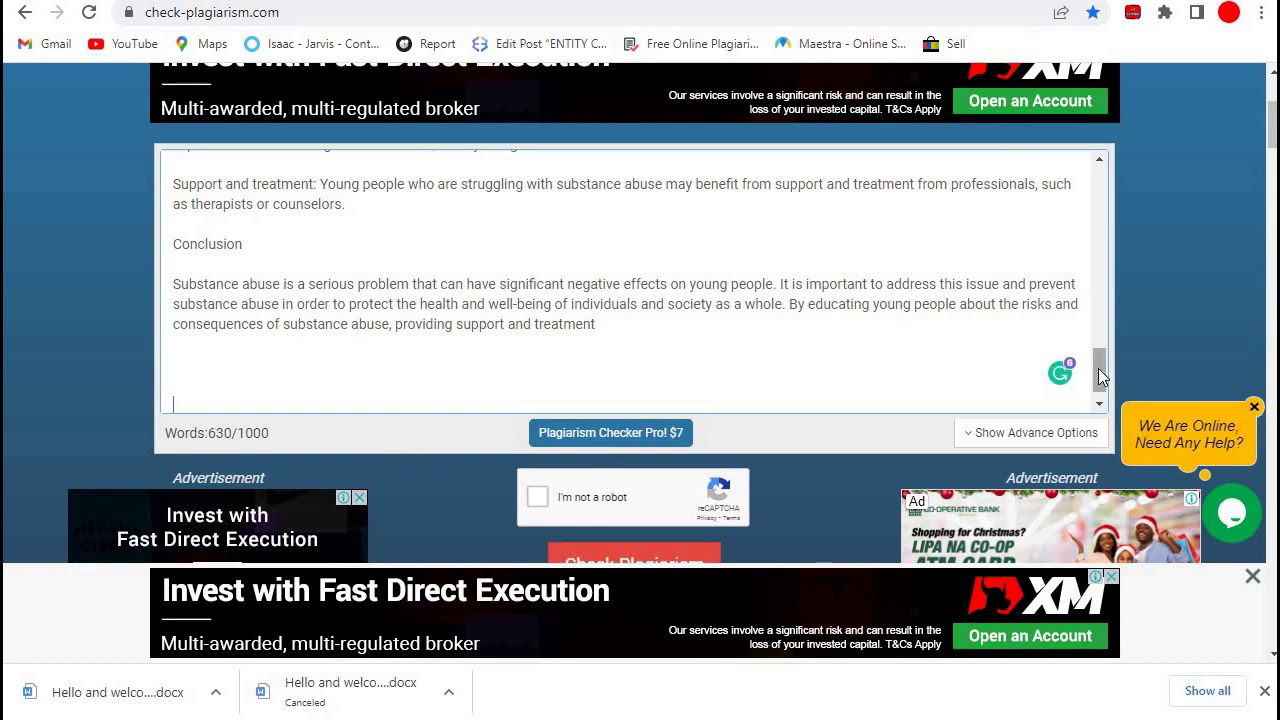
{"action": "scroll", "coordinate": [1098, 368], "scroll_direction": "up", "scroll_amount": 3}
{"action": "scroll", "coordinate": [1103, 310], "scroll_direction": "up", "scroll_amount": 3}
{"action": "scroll", "coordinate": [1080, 302], "scroll_direction": "up", "scroll_amount": 3}
{"action": "scroll", "coordinate": [1080, 310], "scroll_direction": "down", "scroll_amount": 5}
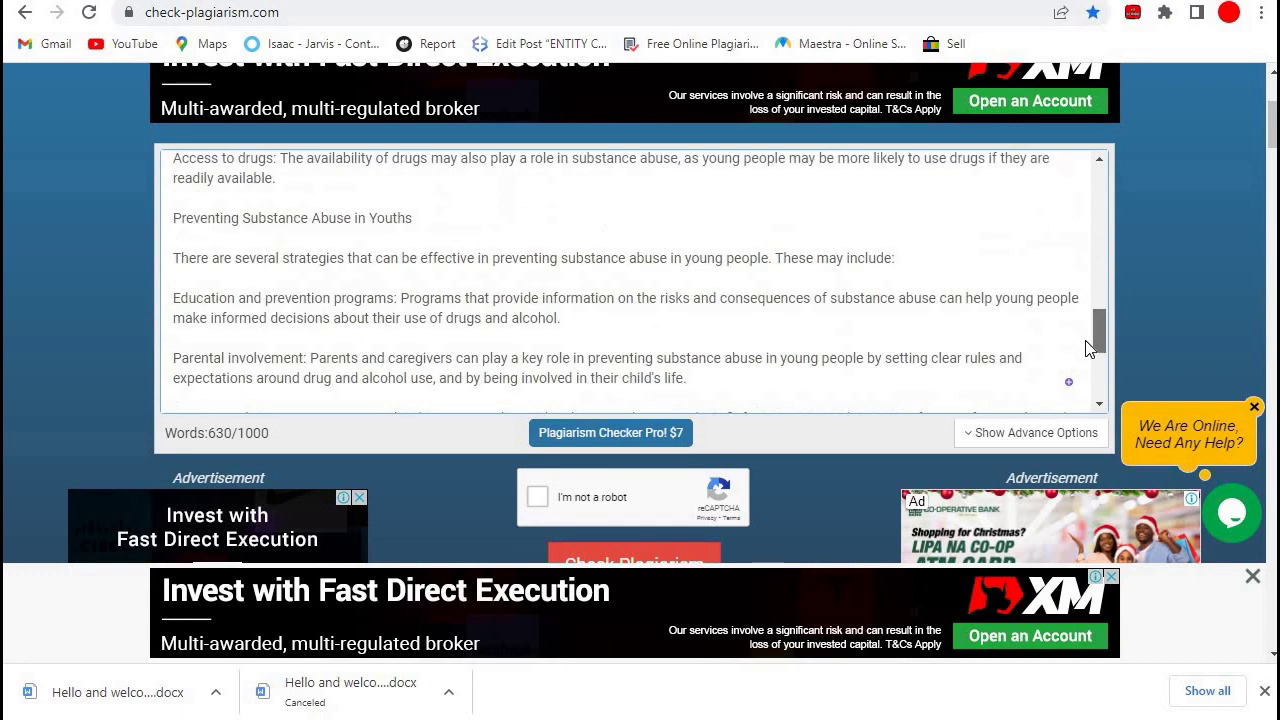
{"action": "scroll", "coordinate": [1089, 345], "scroll_direction": "down", "scroll_amount": 3}
{"action": "scroll", "coordinate": [1089, 345], "scroll_direction": "down", "scroll_amount": 3}
{"action": "scroll", "coordinate": [1089, 345], "scroll_direction": "down", "scroll_amount": 2}
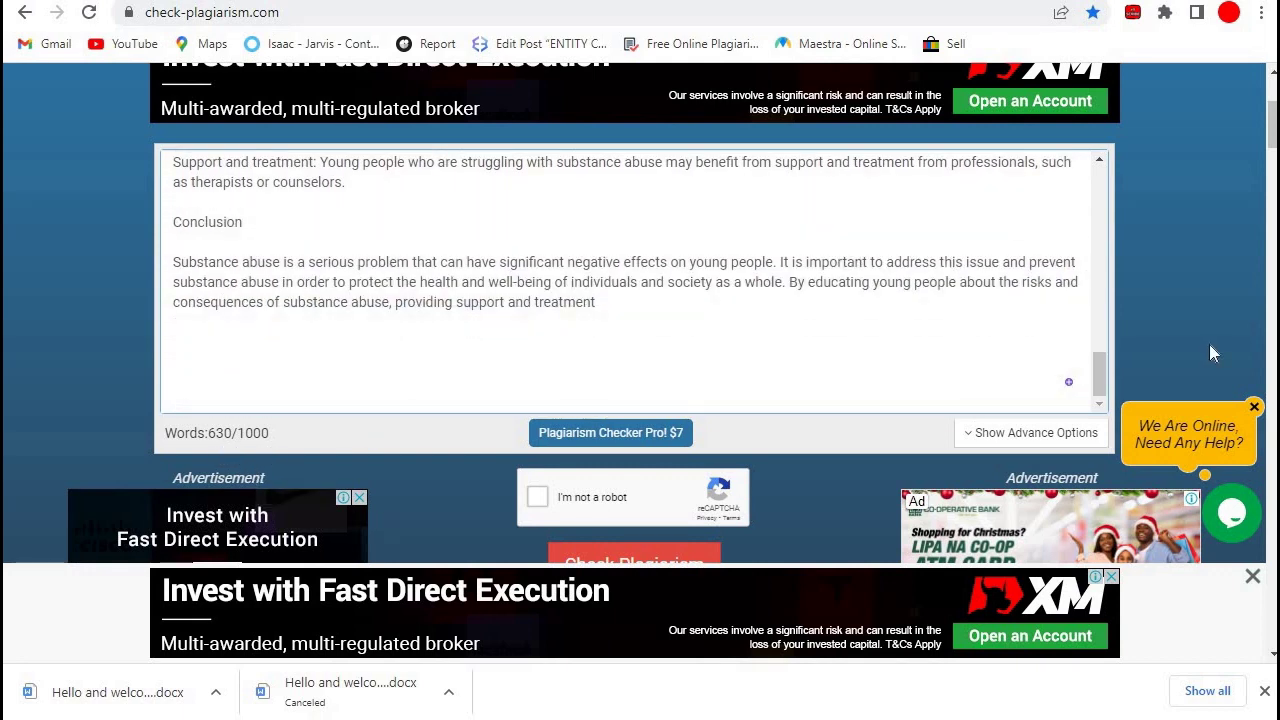
- Complete the 'I'm not a robot' reCAPTCHA verification
{"action": "left_click", "coordinate": [537, 497]}
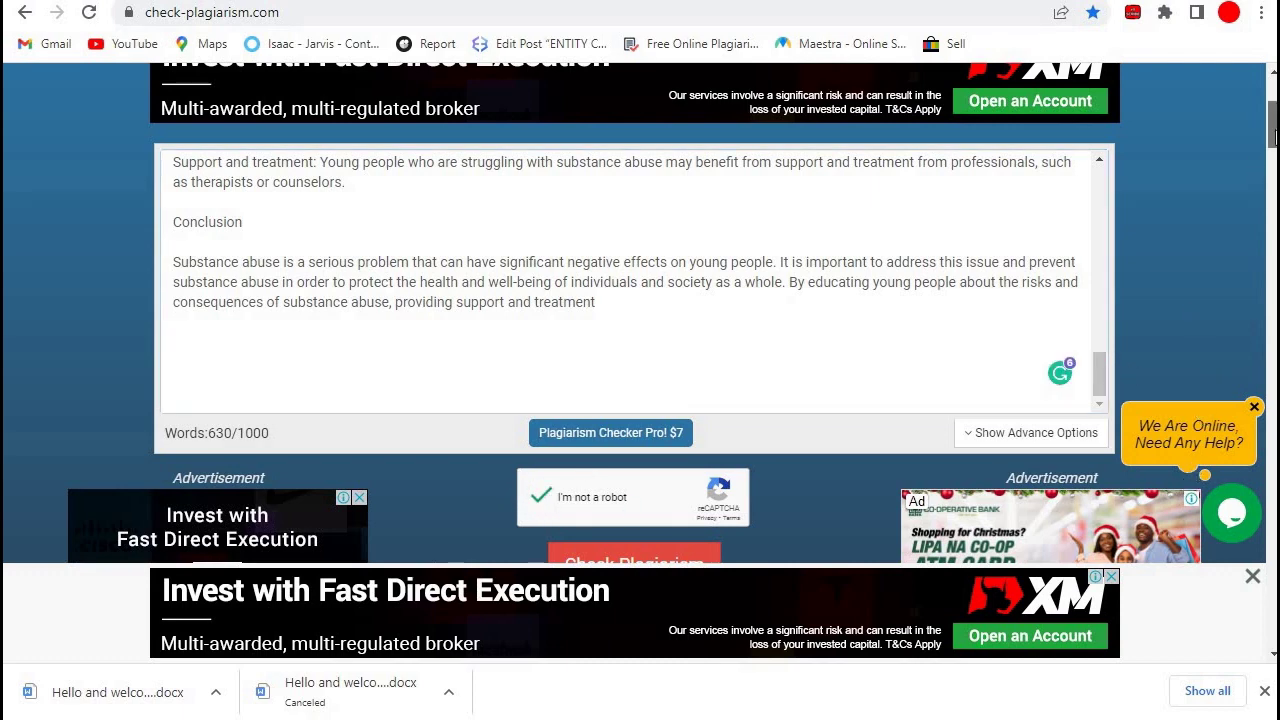
{"action": "left_click_drag", "start_coordinate": [1270, 122], "coordinate": [1273, 130]}
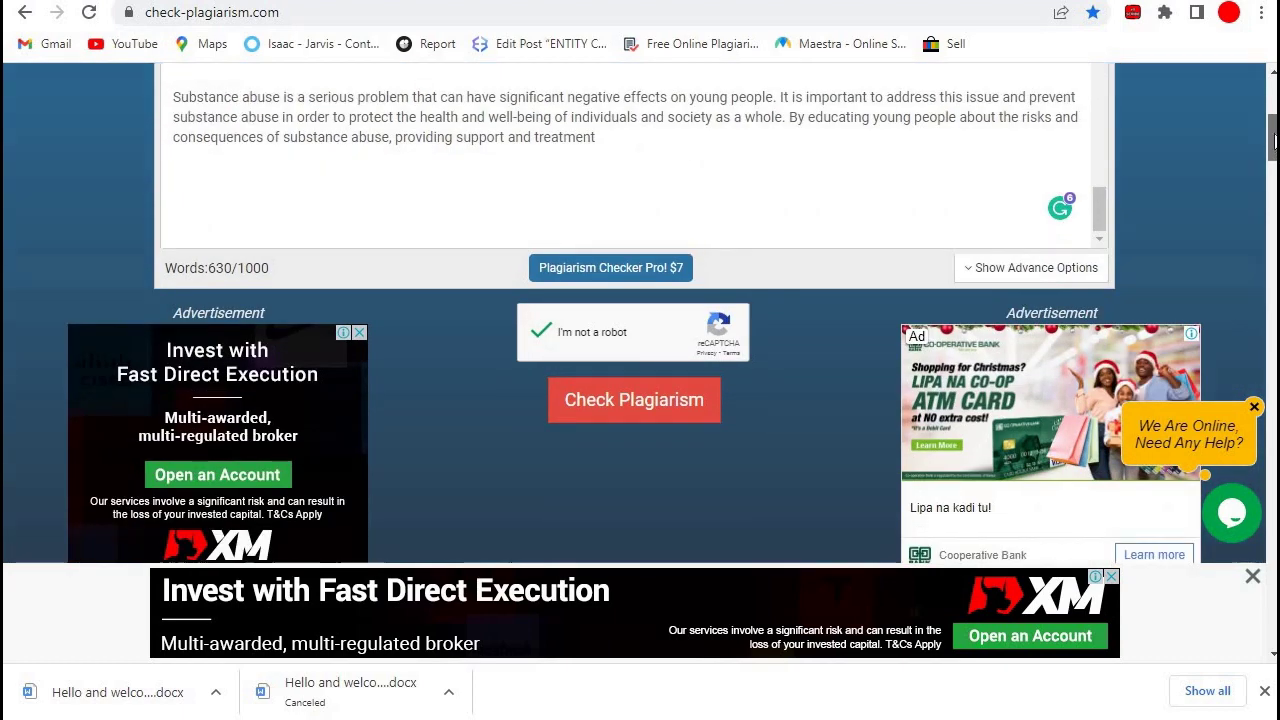
{"action": "left_click_drag", "start_coordinate": [1273, 130], "coordinate": [1274, 134]}
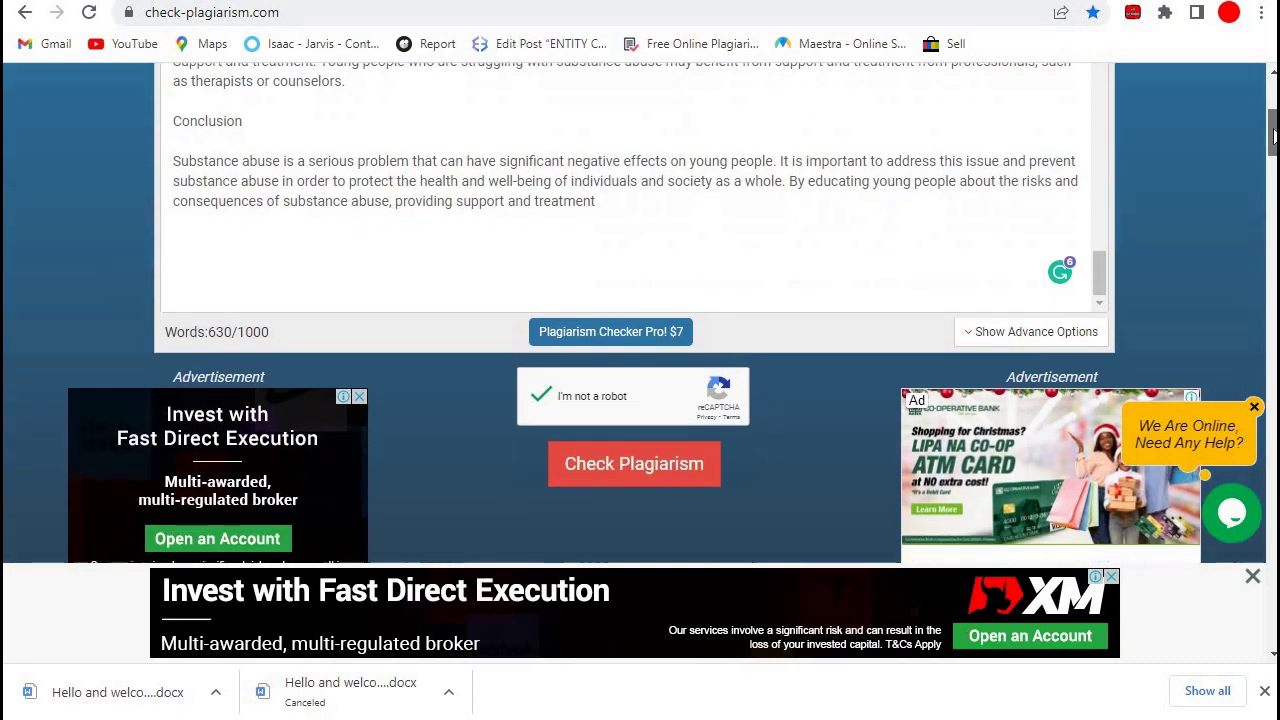
- Run the plagiarism check and scroll through the results once it finishes
{"action": "left_click", "coordinate": [632, 472]}
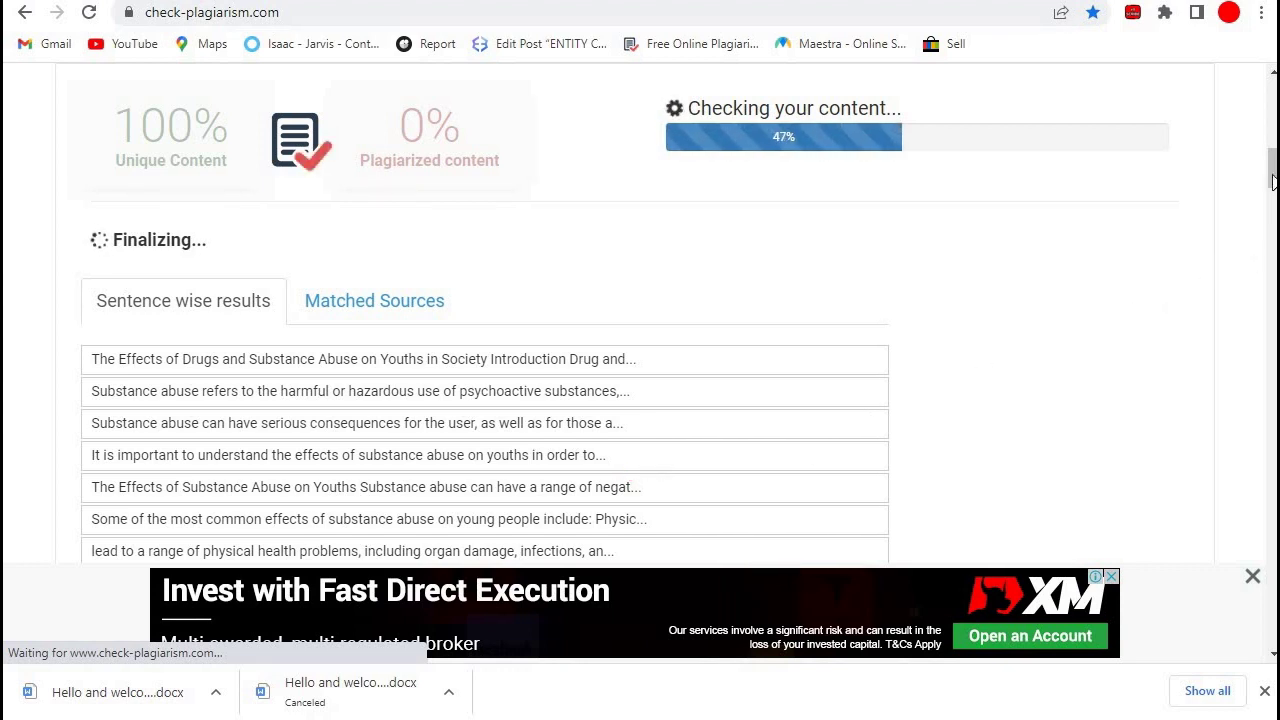
{"action": "mouse_move", "coordinate": [1274, 168]}
{"action": "left_mouse_down"}
{"action": "mouse_move", "coordinate": [1274, 198]}
{"action": "mouse_move", "coordinate": [1274, 166]}
{"action": "left_mouse_up"}
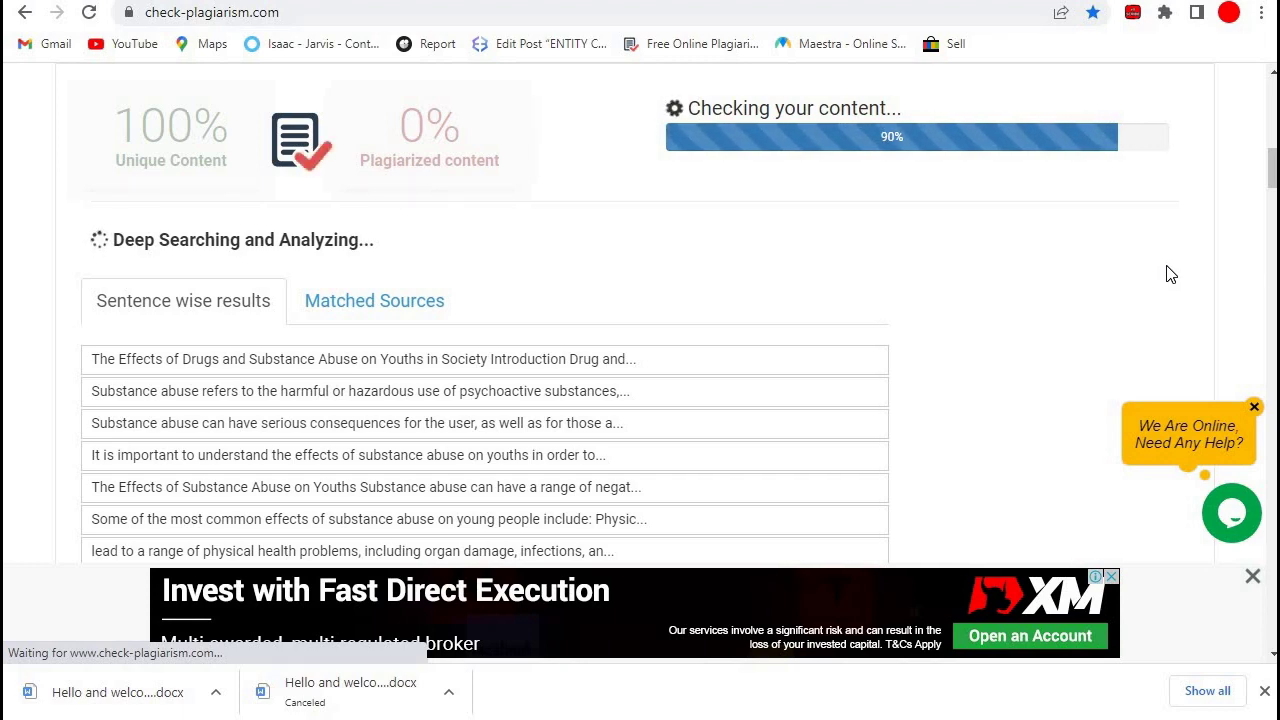
{"action": "scroll", "coordinate": [1272, 175], "scroll_direction": "down", "scroll_amount": 2}
{"action": "scroll", "coordinate": [1272, 175], "scroll_direction": "down", "scroll_amount": 1}
{"action": "scroll", "coordinate": [1272, 175], "scroll_direction": "up", "scroll_amount": 5}
{"action": "scroll", "coordinate": [1258, 171], "scroll_direction": "down", "scroll_amount": 3}
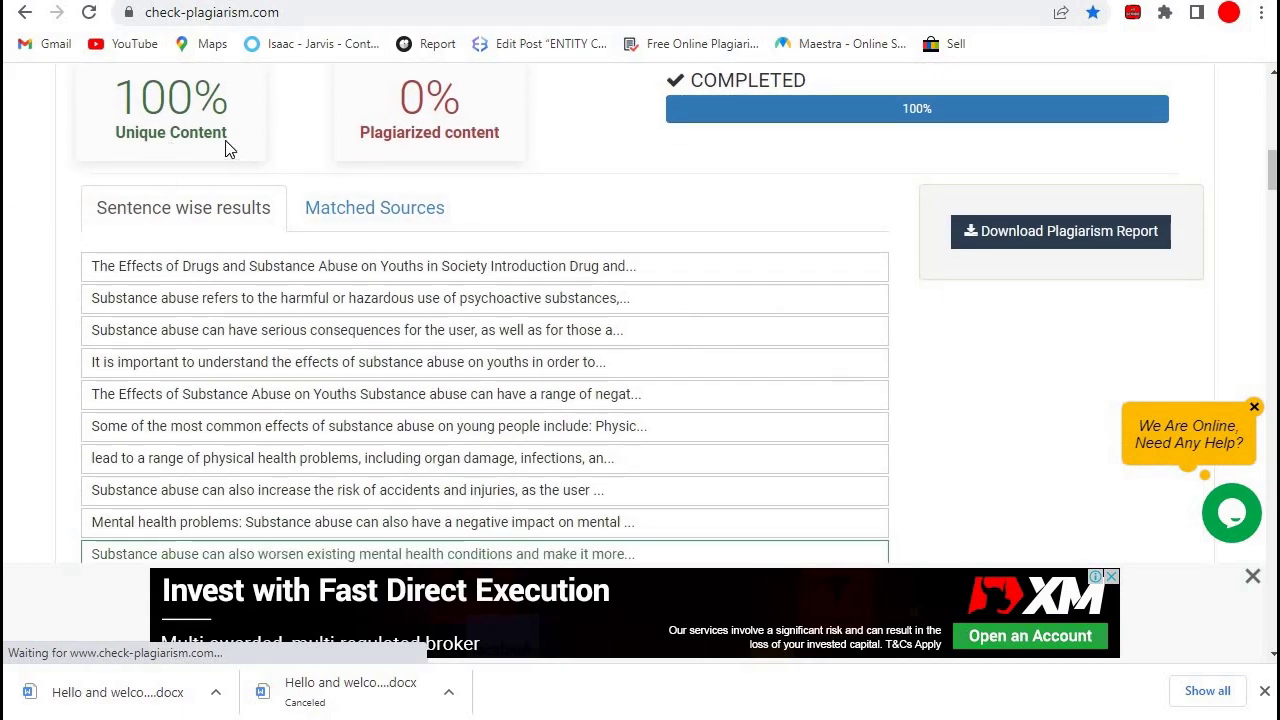
- Highlight the '100% Unique Content' score in the results
{"action": "left_click_drag", "start_coordinate": [228, 145], "coordinate": [107, 116]}
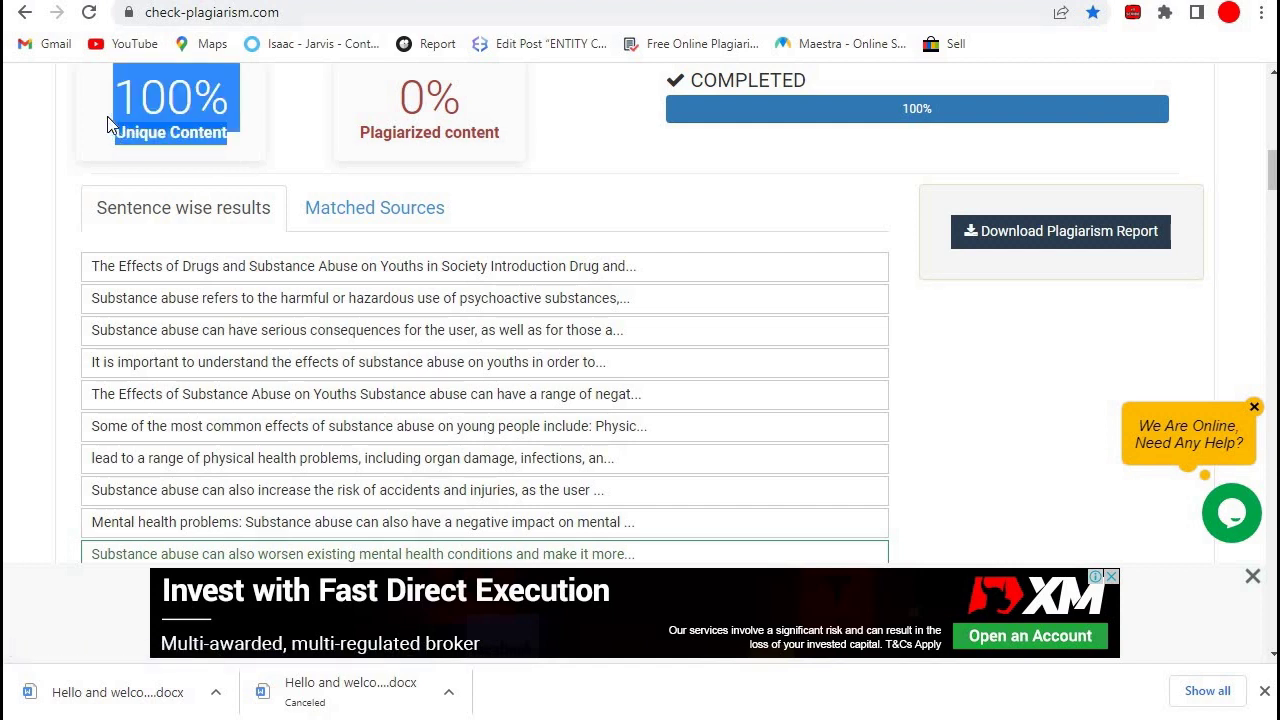
{"action": "left_click", "coordinate": [249, 157]}
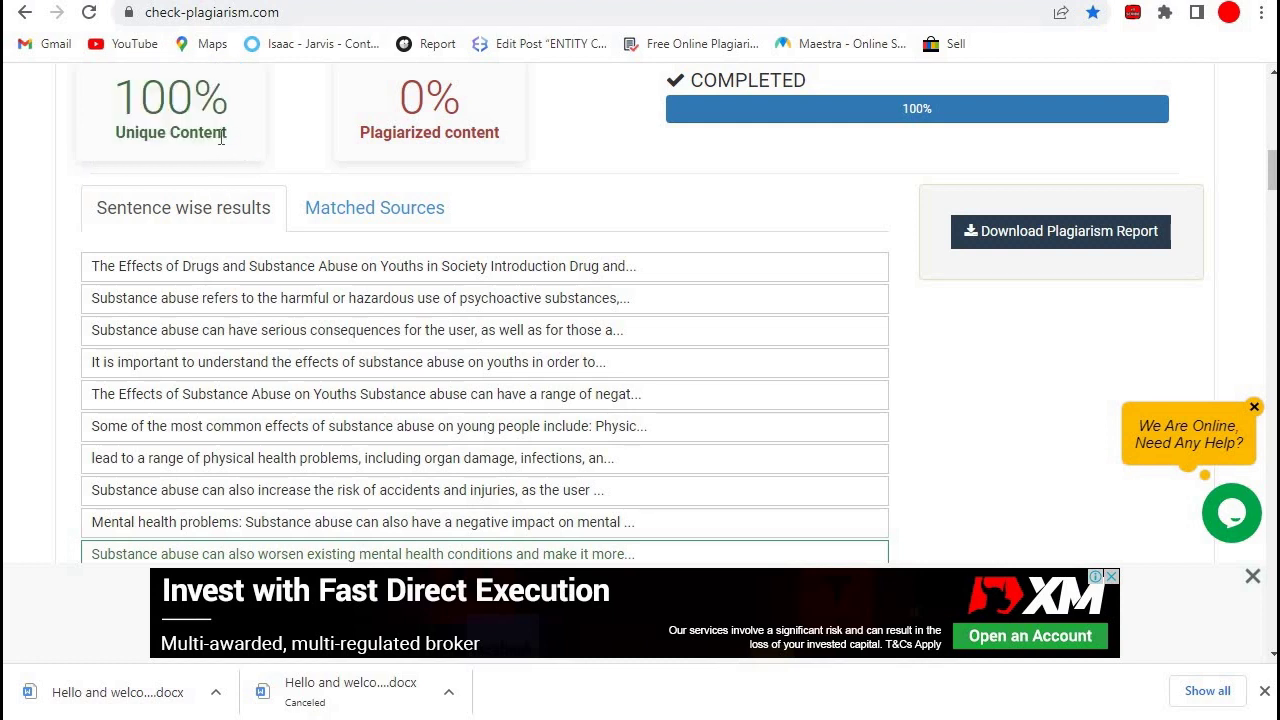
{"action": "left_click_drag", "start_coordinate": [211, 139], "coordinate": [114, 122]}
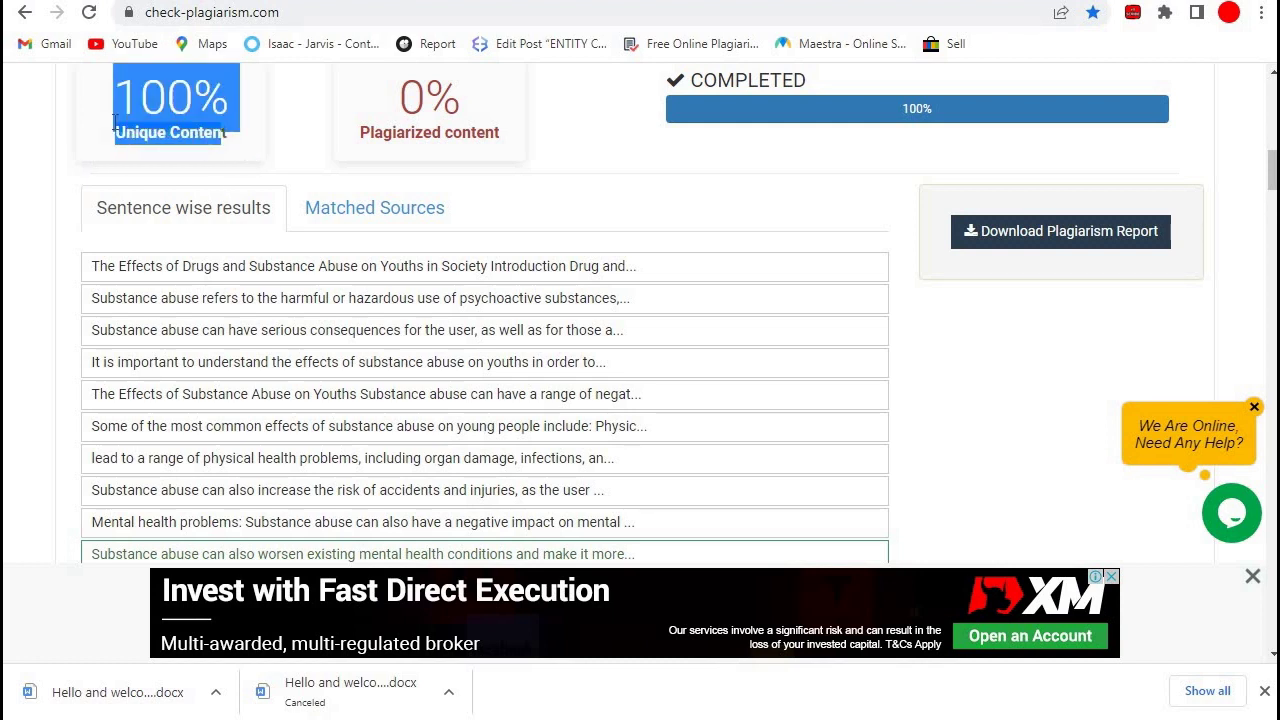
{"action": "left_click", "coordinate": [260, 160]}
{"action": "left_click_drag", "start_coordinate": [227, 133], "coordinate": [109, 116]}
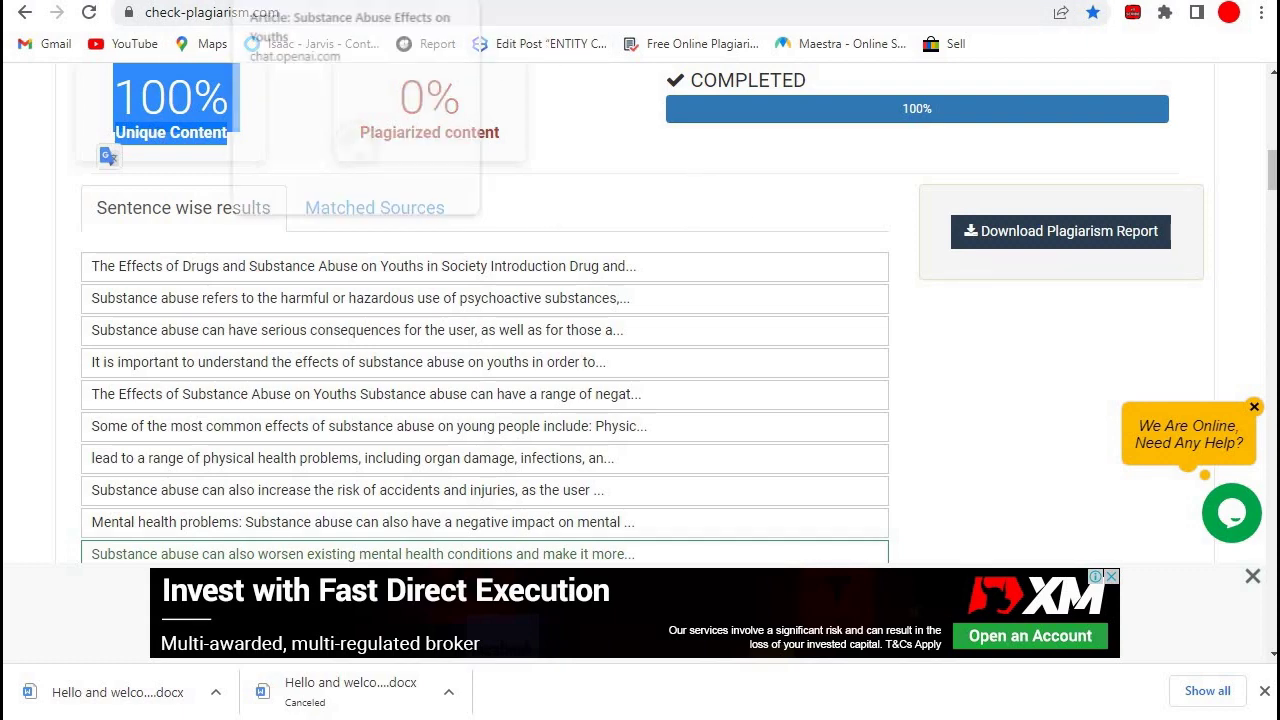
- Return to the ChatGPT conversation and clear the article text selection
{"action": "left_click", "coordinate": [321, 3]}
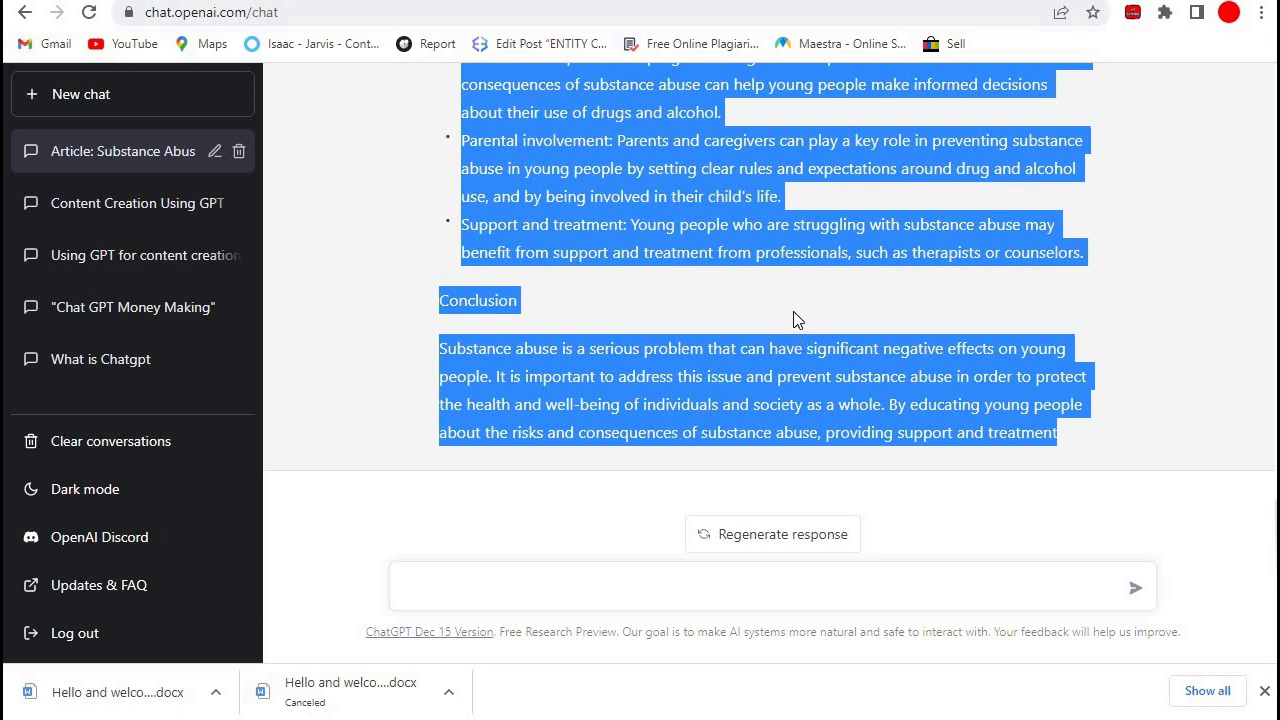
{"action": "left_click", "coordinate": [768, 355]}
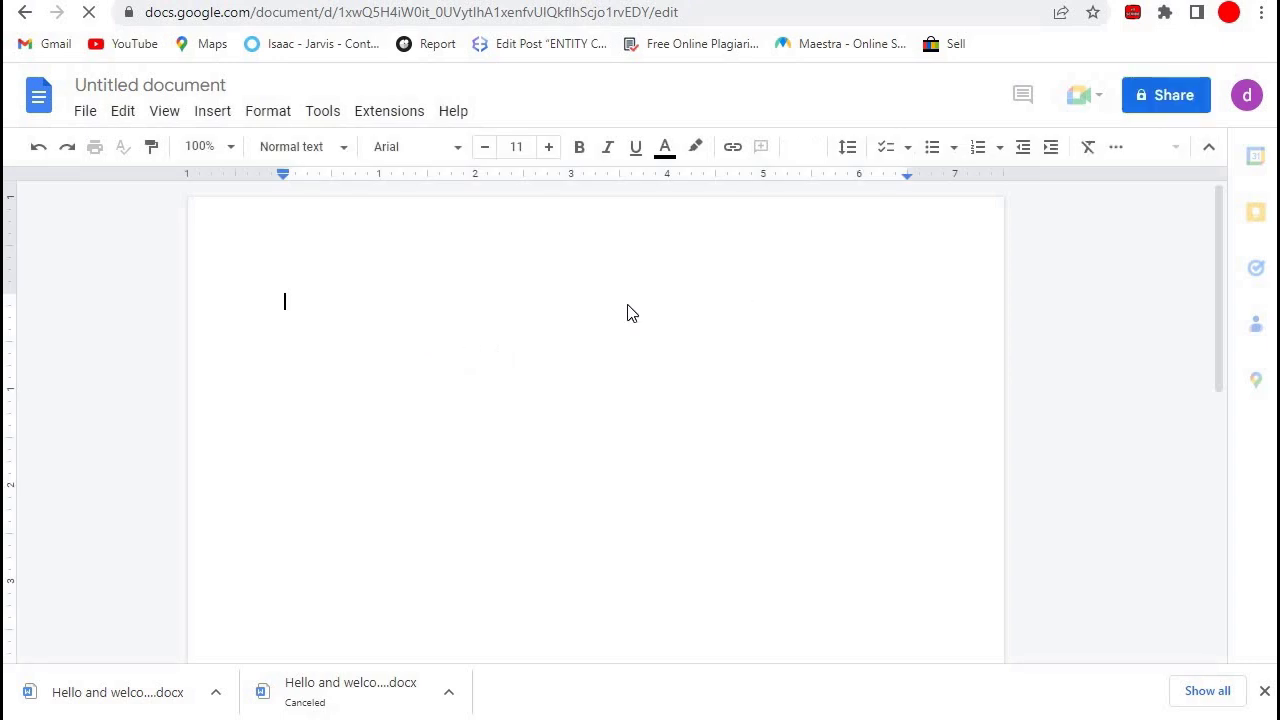
- Paste the article into the blank Google Doc and scroll through the pasted text
{"action": "key", "text": "ctrl+v"}
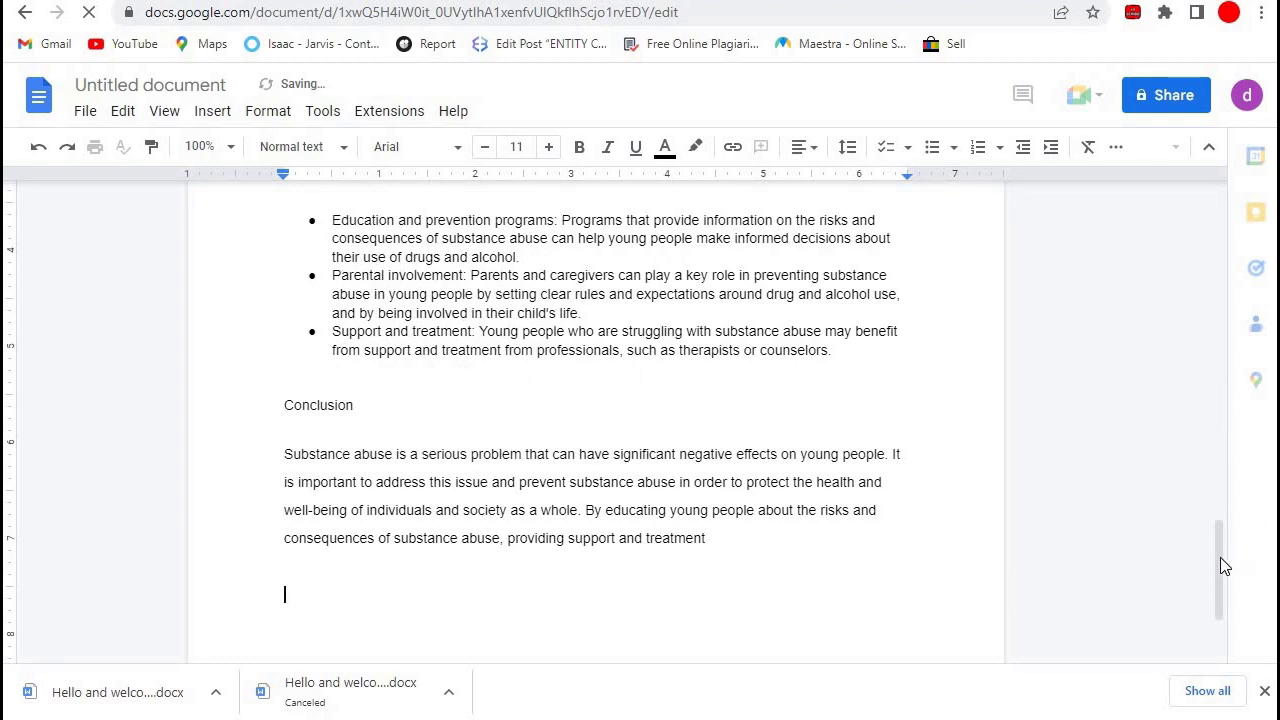
{"action": "left_click_drag", "start_coordinate": [1218, 546], "coordinate": [1213, 392]}
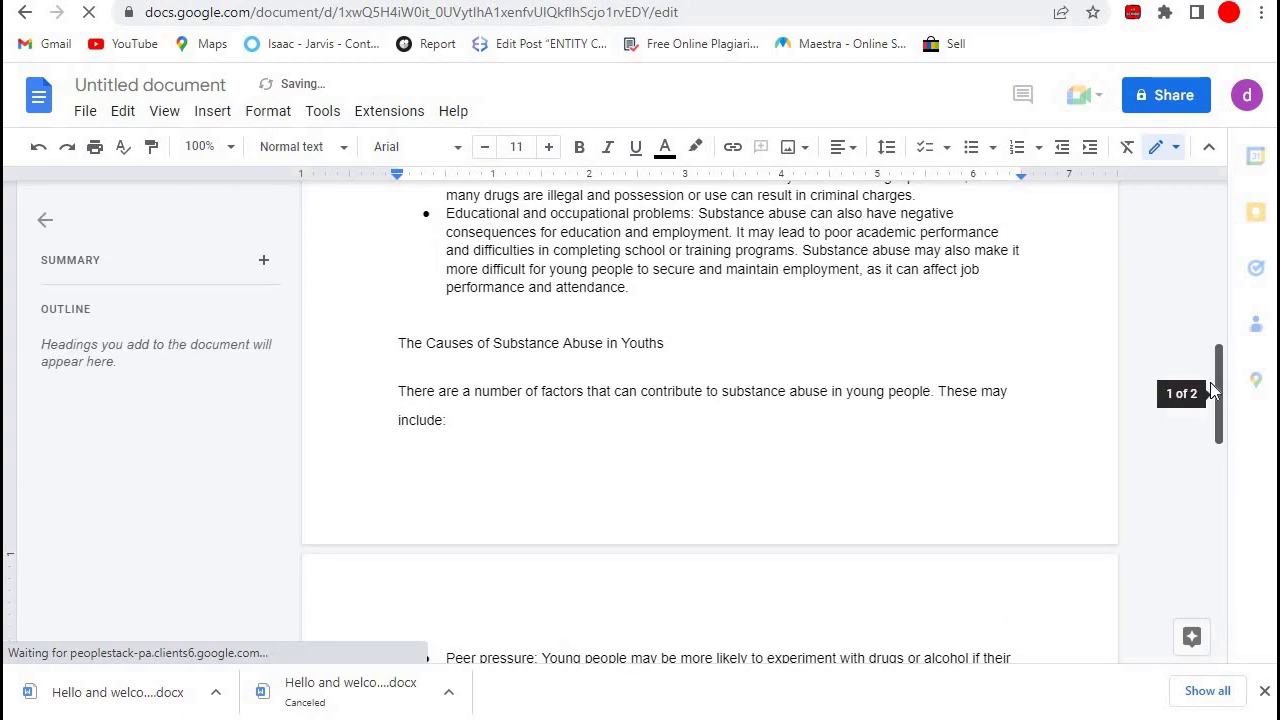
{"action": "left_click_drag", "start_coordinate": [1210, 385], "coordinate": [1218, 347]}
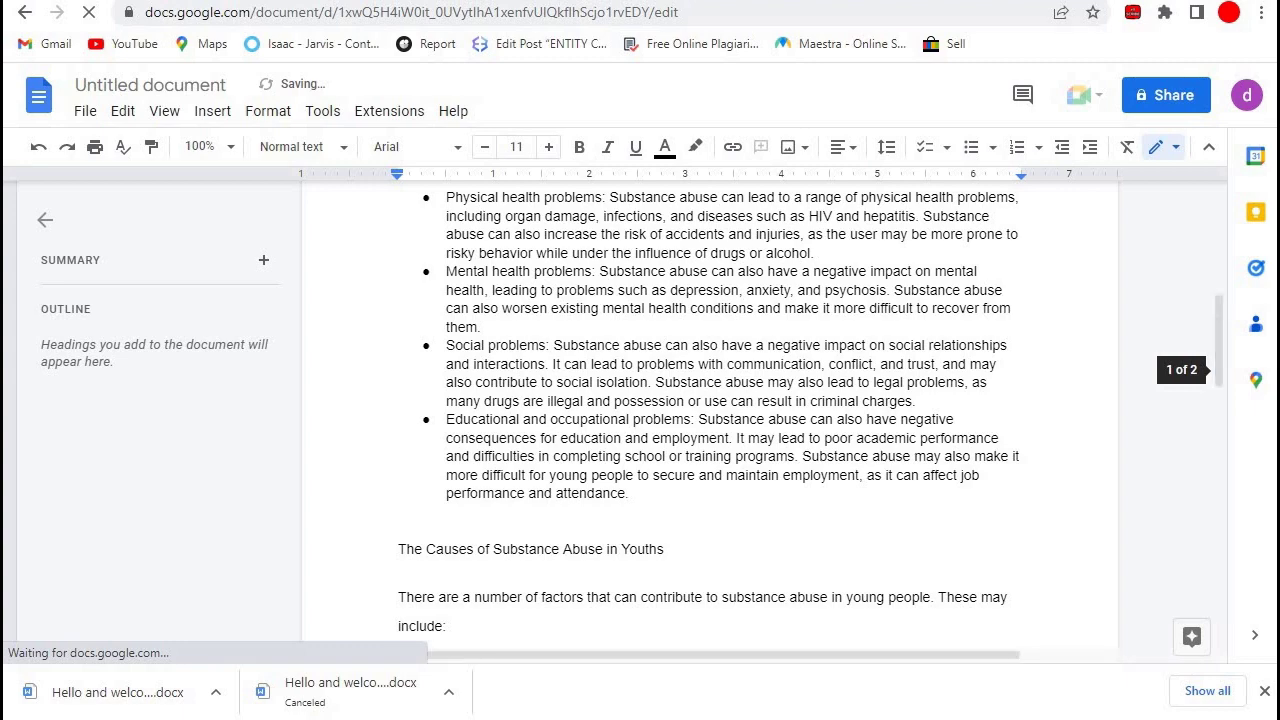
- Go back to the ChatGPT tab and scroll up through the conversation
{"action": "key", "text": "ctrl+Tab"}
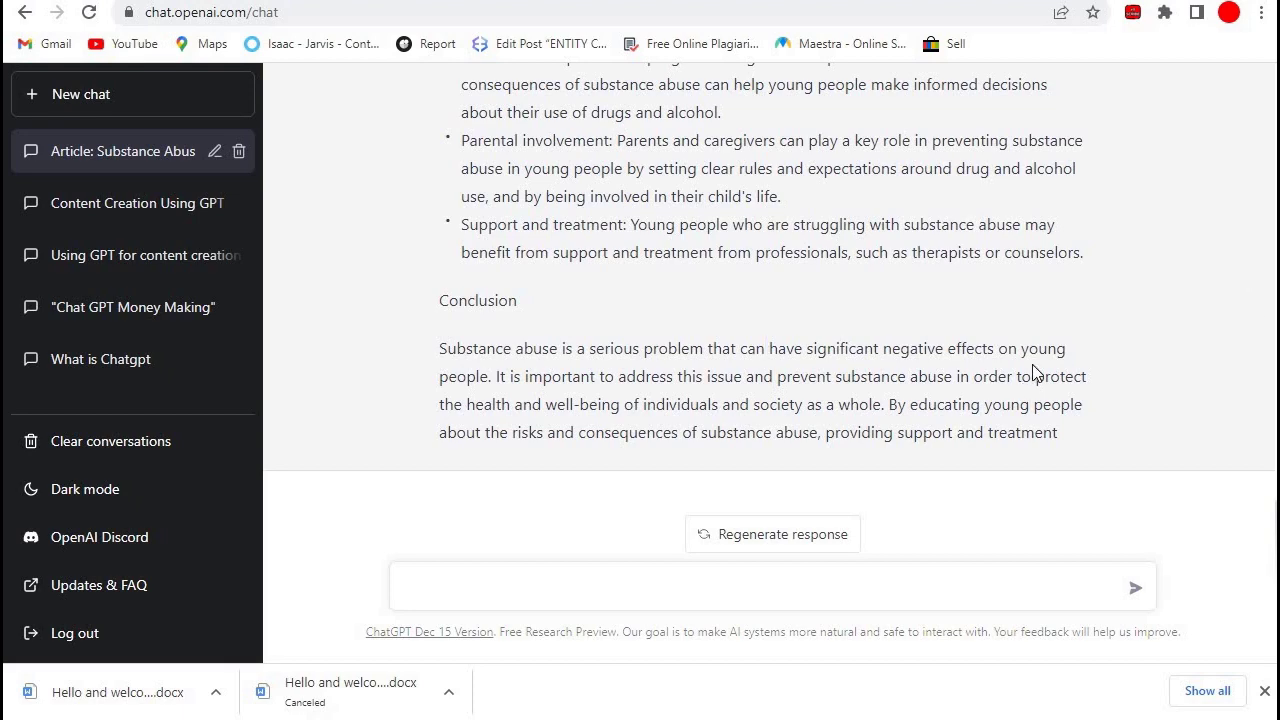
{"action": "scroll", "coordinate": [1035, 373], "scroll_direction": "up", "scroll_amount": 2}
{"action": "scroll", "coordinate": [1035, 368], "scroll_direction": "up", "scroll_amount": 5}
{"action": "scroll", "coordinate": [1035, 365], "scroll_direction": "up", "scroll_amount": 1}
{"action": "scroll", "coordinate": [1033, 366], "scroll_direction": "up", "scroll_amount": 1}
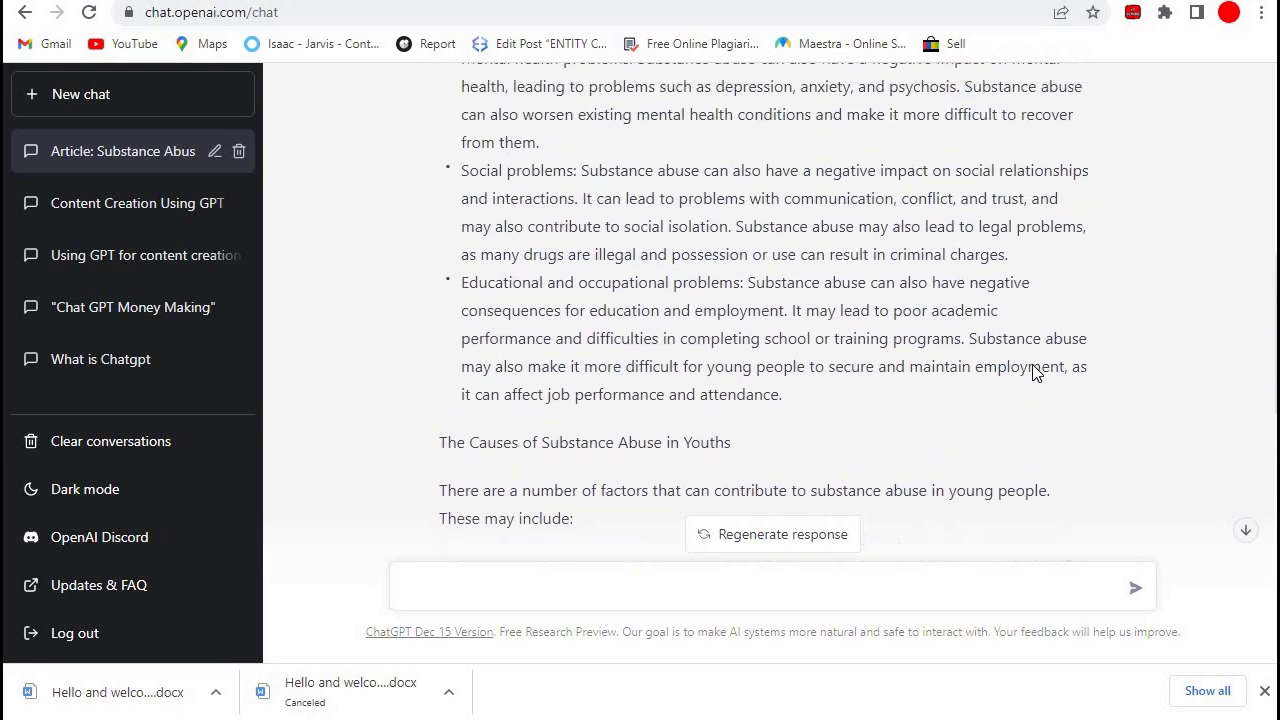
{"action": "scroll", "coordinate": [1032, 364], "scroll_direction": "up", "scroll_amount": 1}
{"action": "scroll", "coordinate": [1033, 365], "scroll_direction": "up", "scroll_amount": 1}
{"action": "scroll", "coordinate": [1034, 366], "scroll_direction": "up", "scroll_amount": 1}
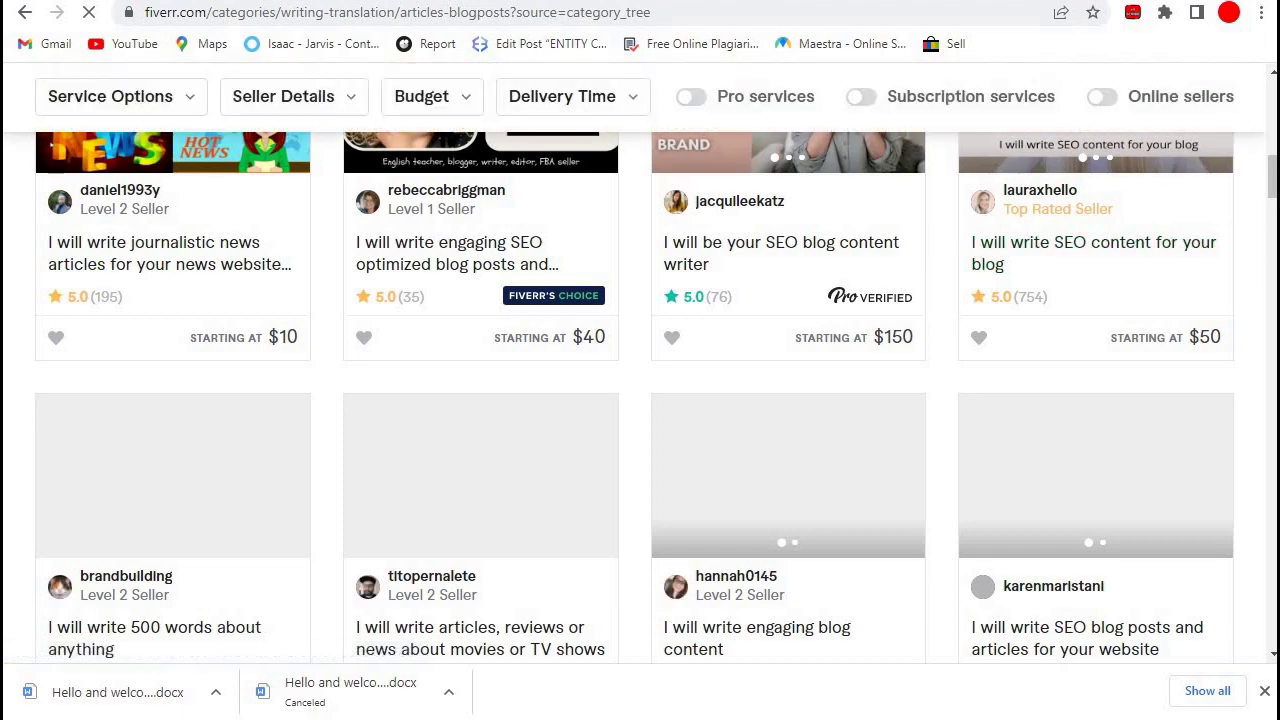
- Browse the Fiverr gig grid, open the SEO blog content writer gig, then return to ChatGPT
{"action": "mouse_move", "coordinate": [1274, 186]}
{"action": "left_mouse_down"}
{"action": "mouse_move", "coordinate": [1274, 158]}
{"action": "mouse_move", "coordinate": [1274, 181]}
{"action": "left_mouse_up"}
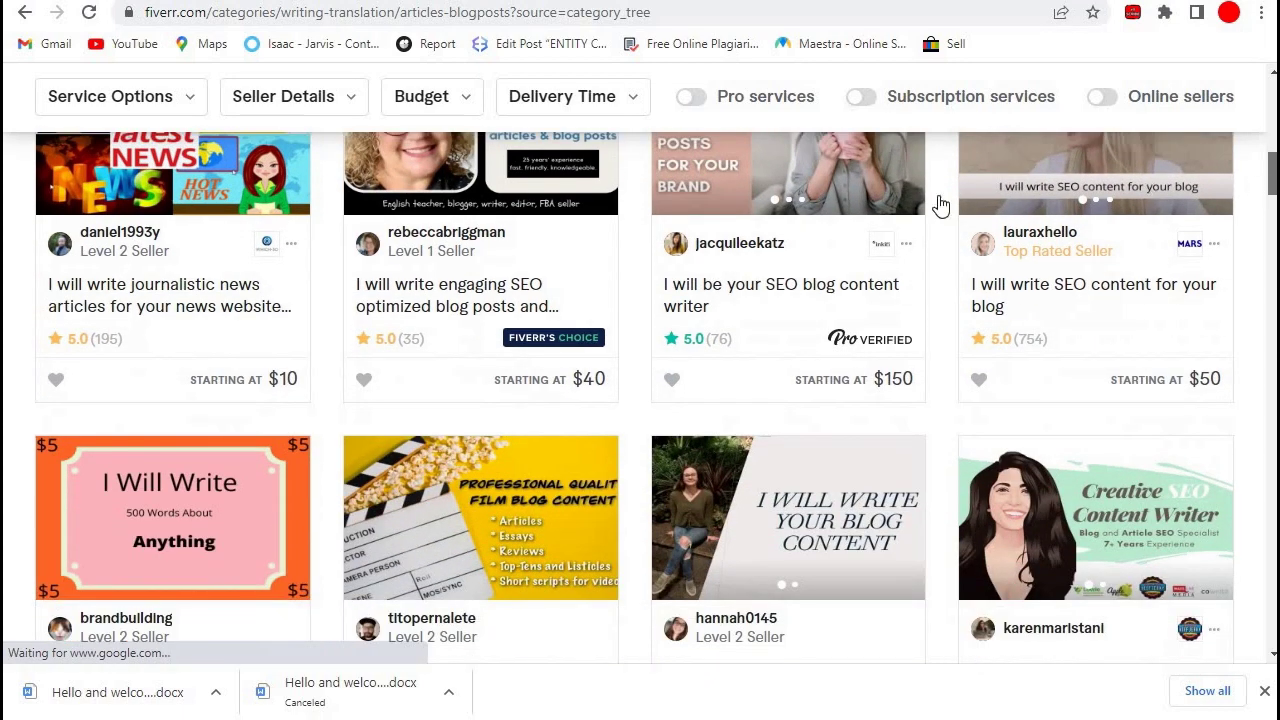
{"action": "left_click", "coordinate": [797, 320]}
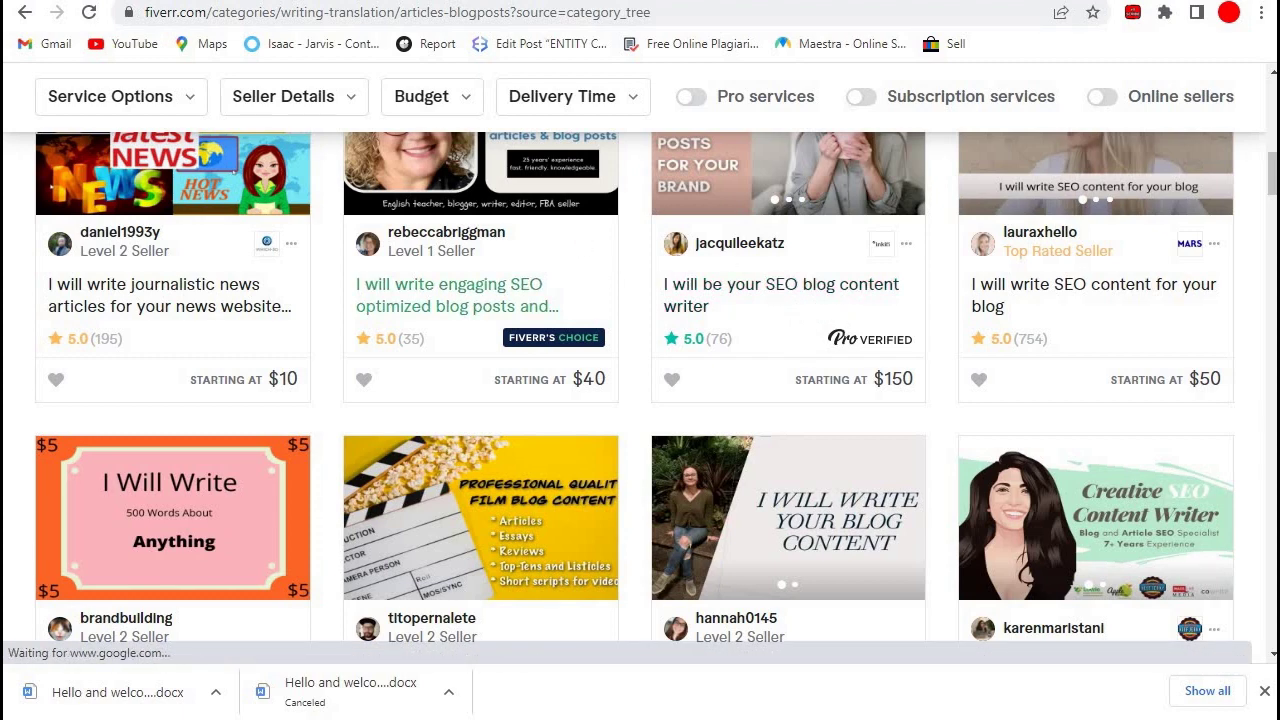
{"action": "left_click", "coordinate": [300, 0]}
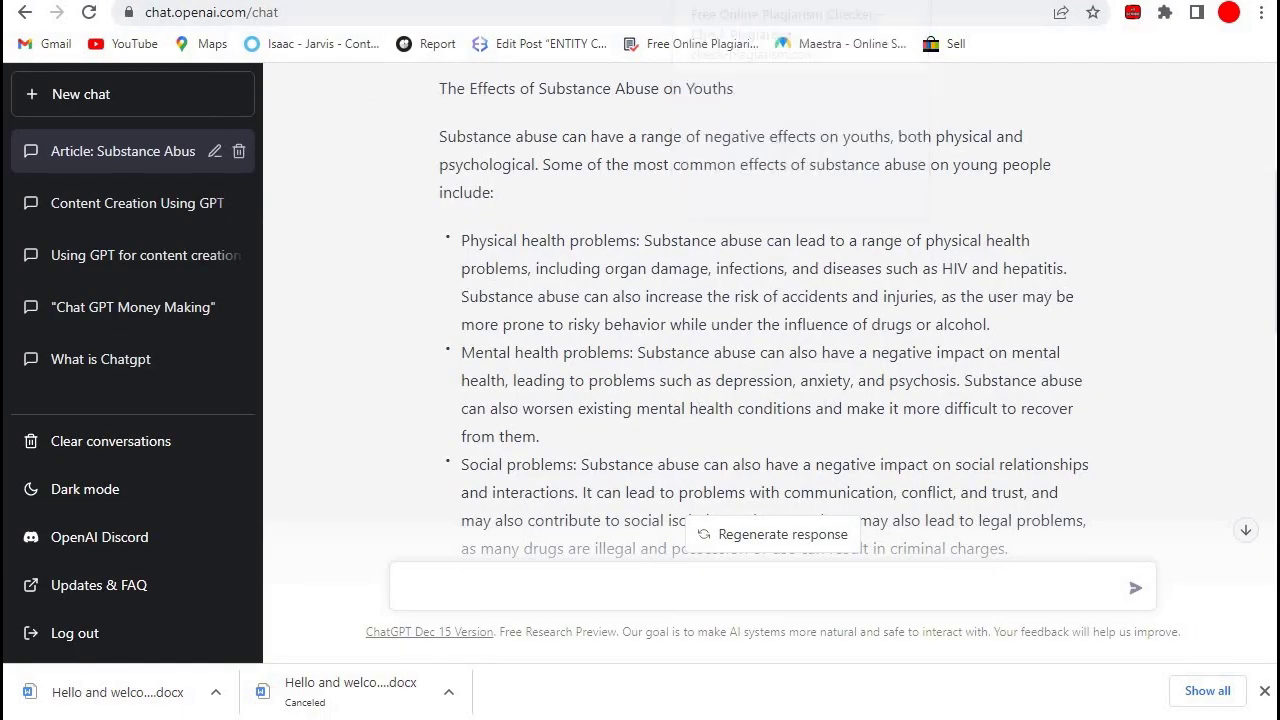
- Glance at the 100% unique plagiarism result, then navigate back to Fiverr's blog-writing gigs
{"action": "left_click", "coordinate": [800, 2]}
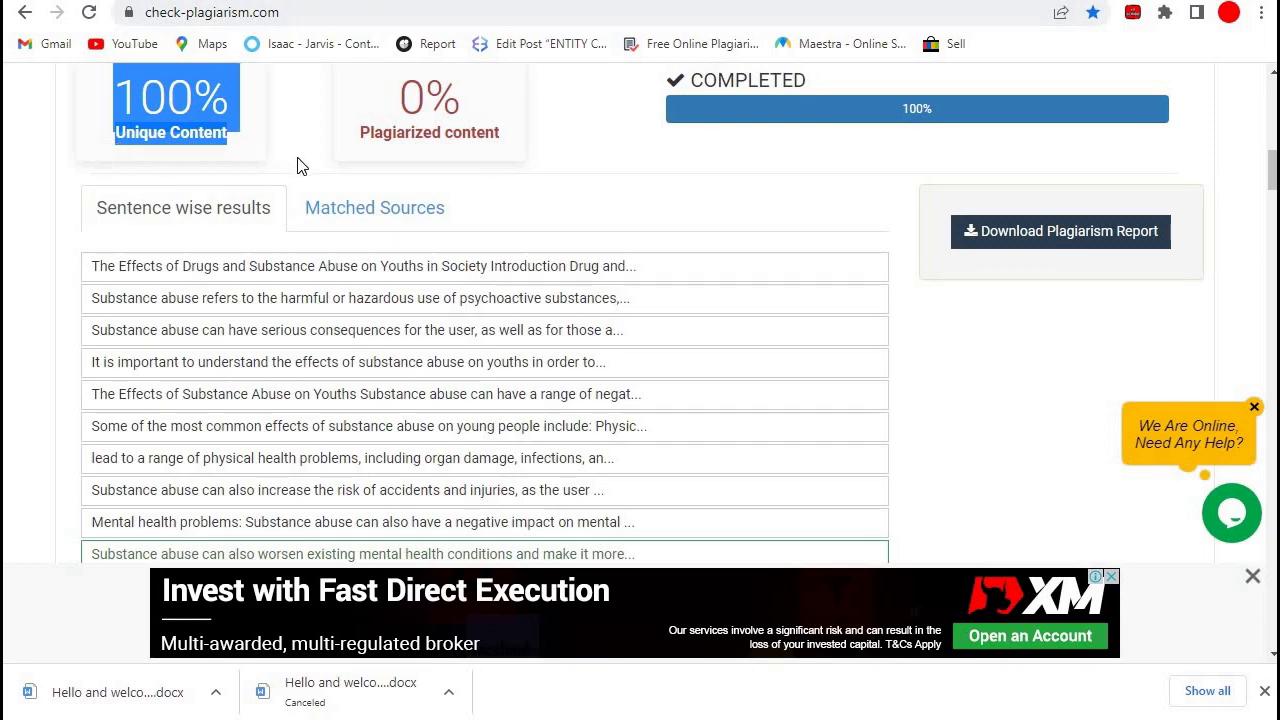
{"action": "left_click", "coordinate": [297, 163]}
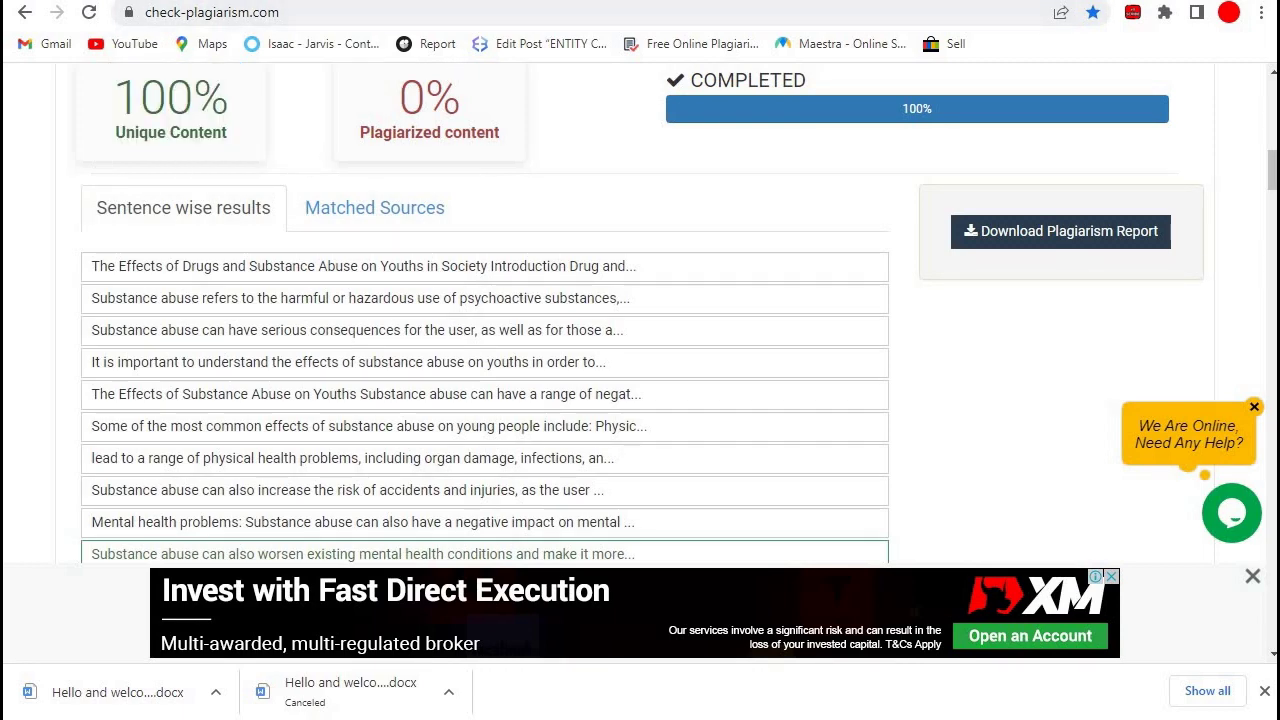
{"action": "key", "text": "ctrl+Tab"}
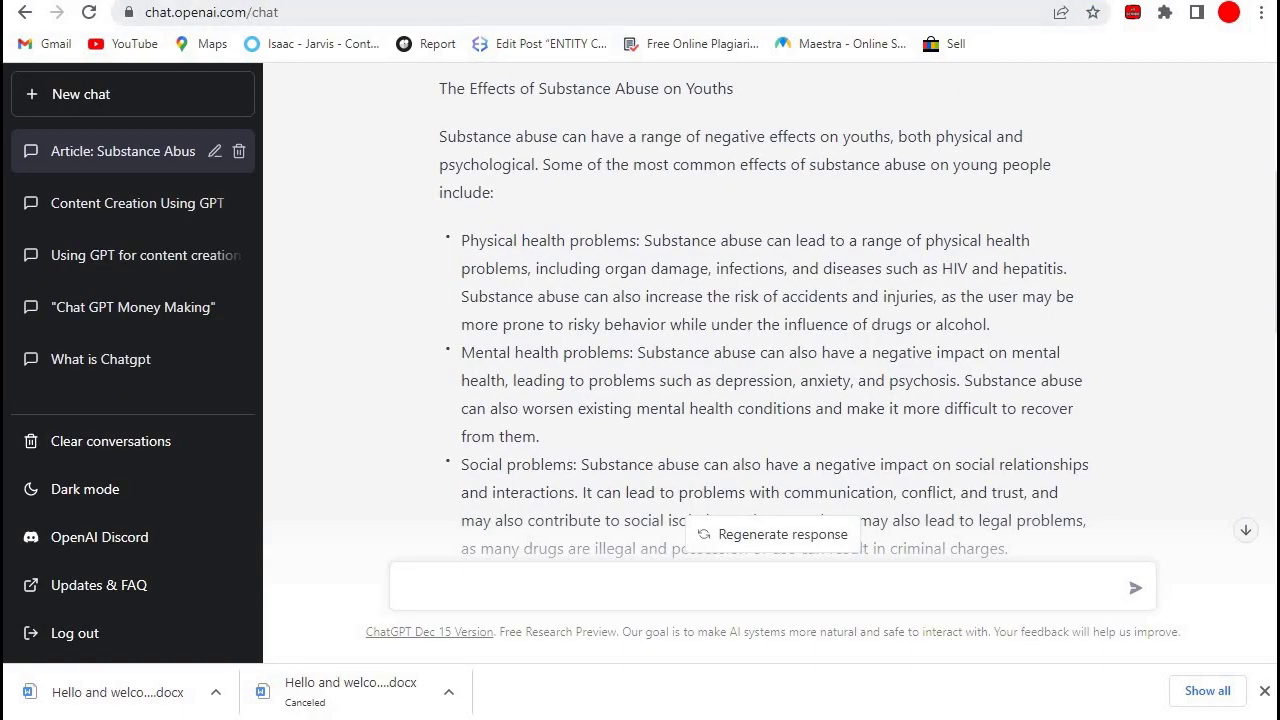
{"action": "key", "text": "alt+Left"}
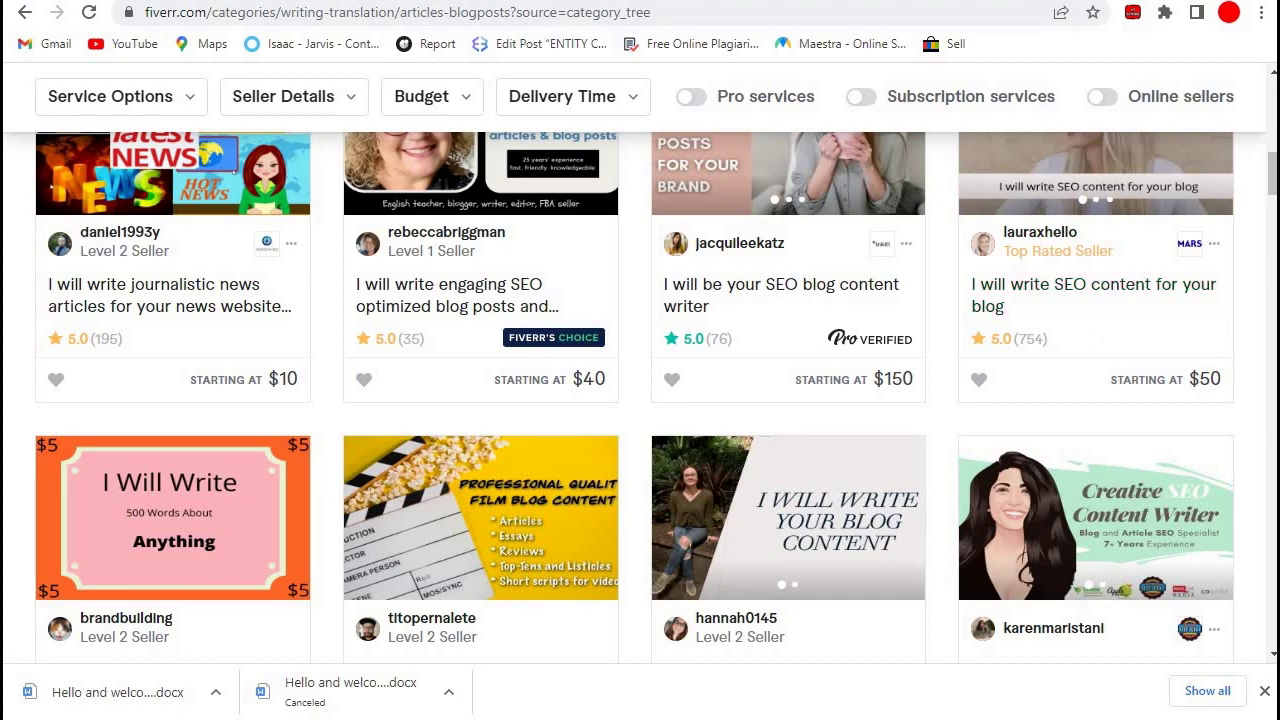
- Browse further down the Fiverr gig list, then return to the ChatGPT youth substance-abuse article
{"action": "left_click_drag", "start_coordinate": [1272, 176], "coordinate": [1272, 207]}
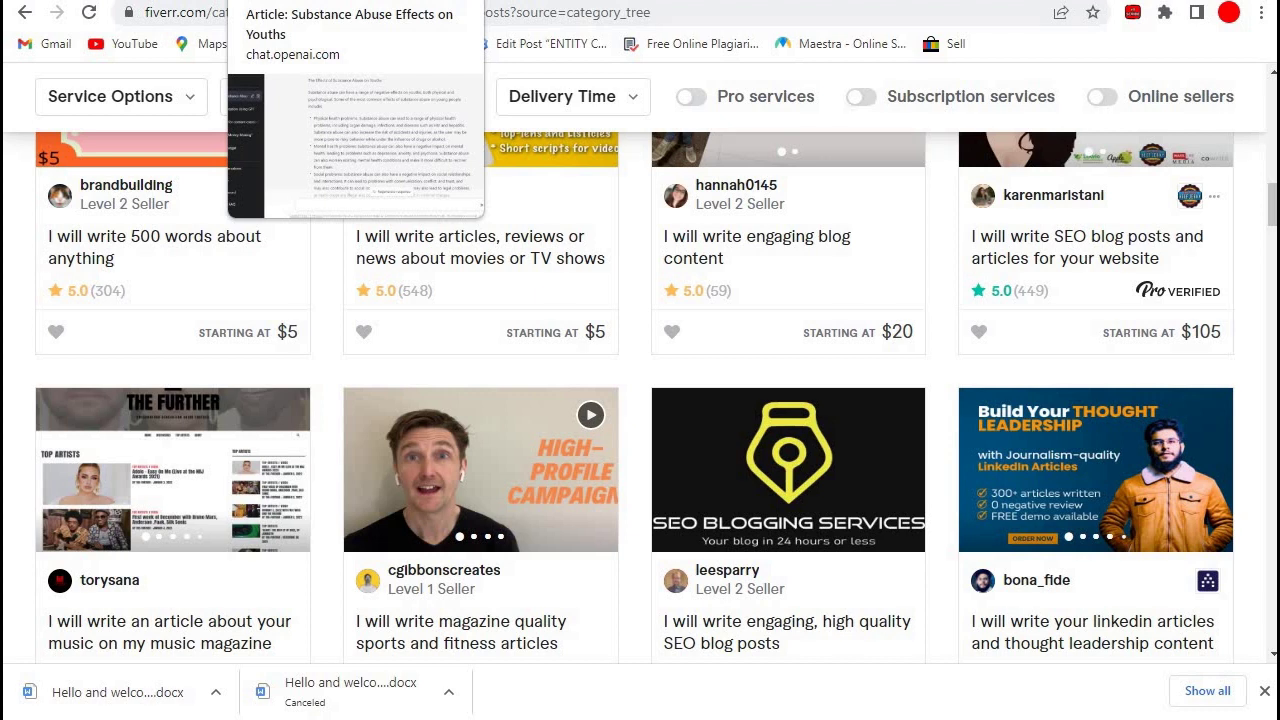
{"action": "left_click", "coordinate": [340, 2]}
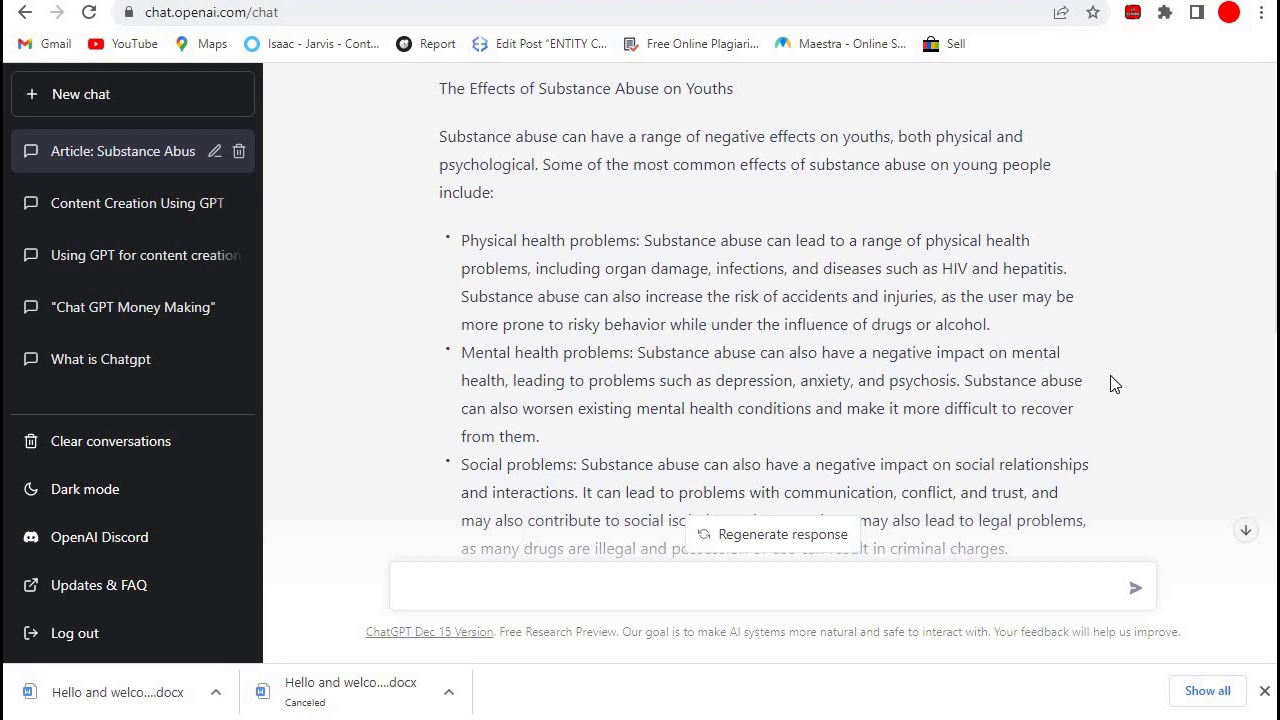
{"action": "left_click_drag", "start_coordinate": [1079, 410], "coordinate": [1076, 408]}
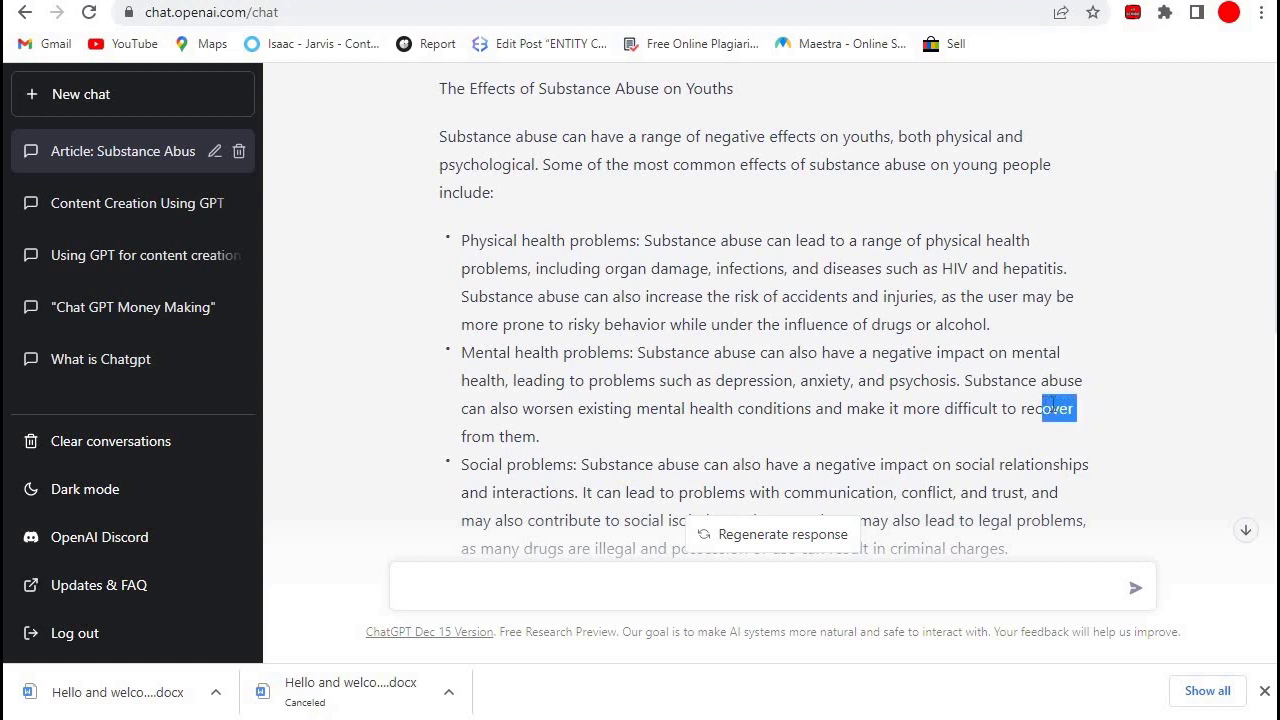